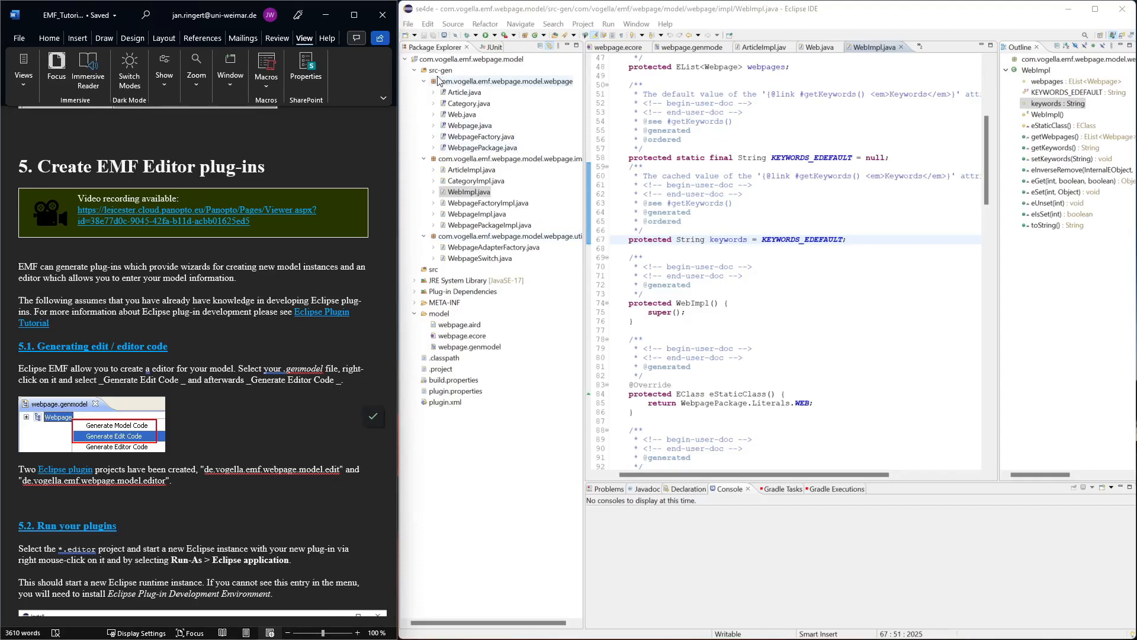
Collapse the src-gen folder so the model project shows only its top-level folders and files.
double_click(453, 59)
double_click(453, 59)
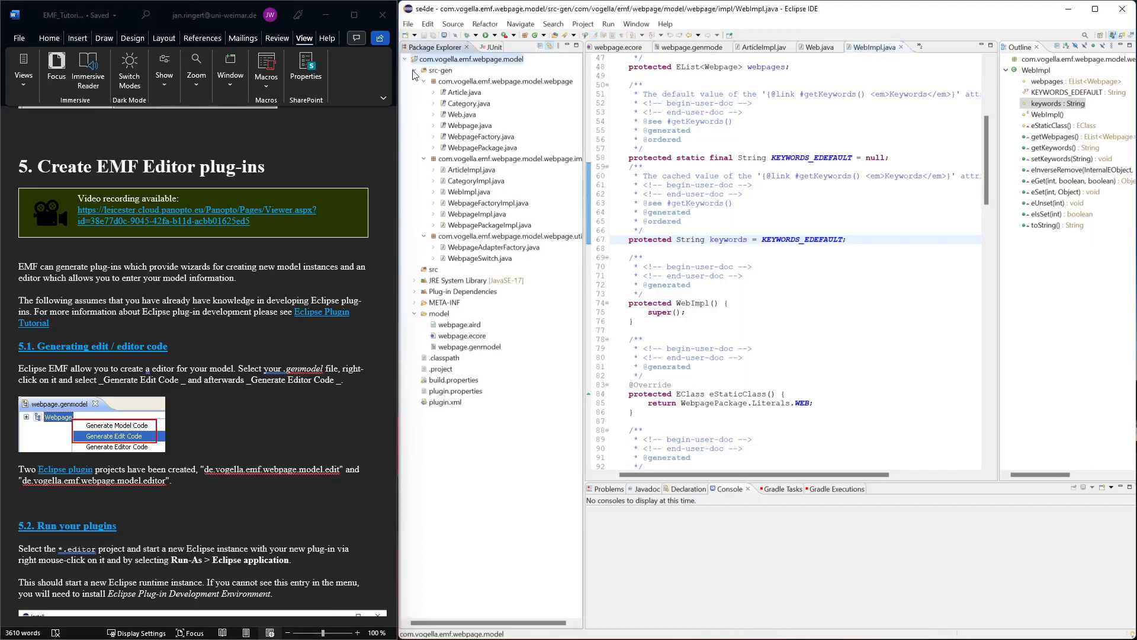
click(415, 70)
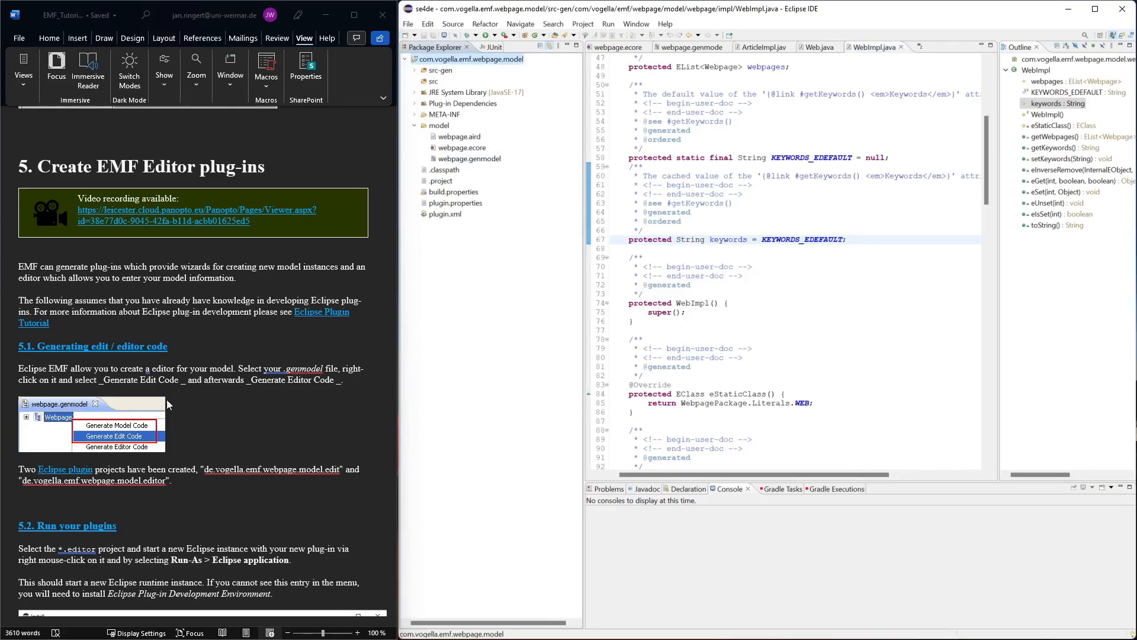
click(270, 340)
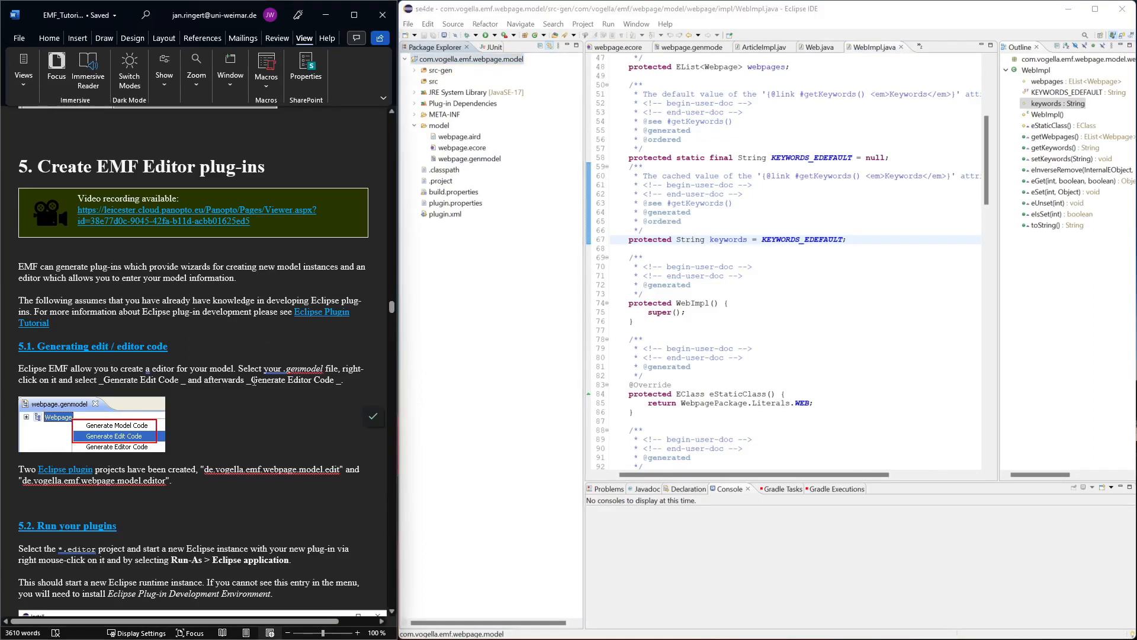
scroll(368, 341, down, 1)
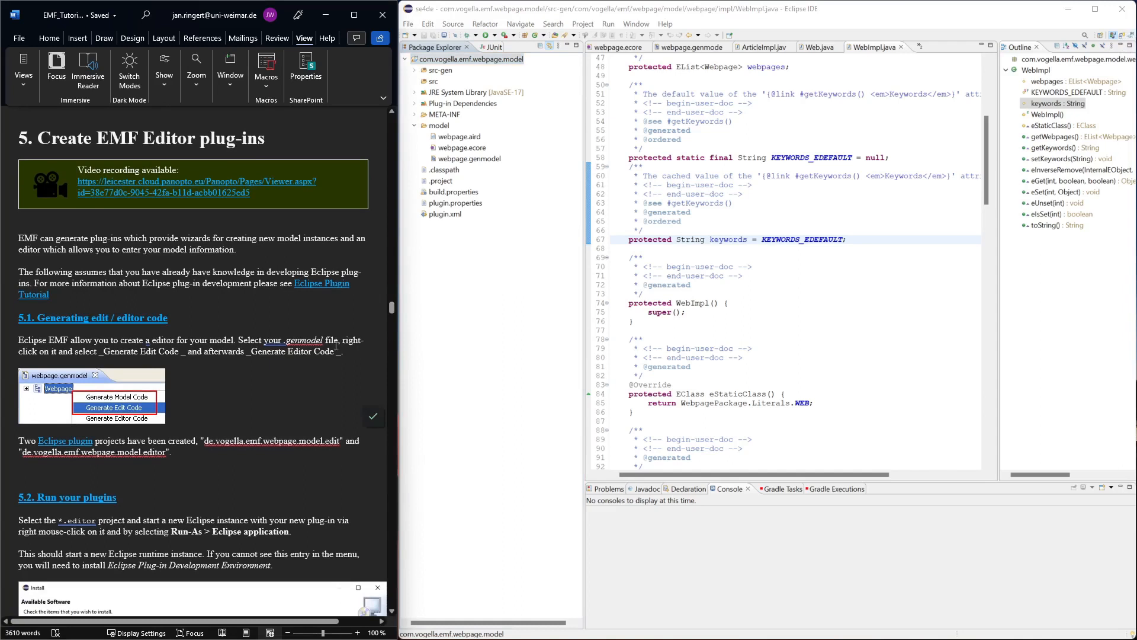
Run Generate All on the Webpage node of webpage.genmodel to produce model, edit and editor code.
double_click(454, 161)
right_click(625, 61)
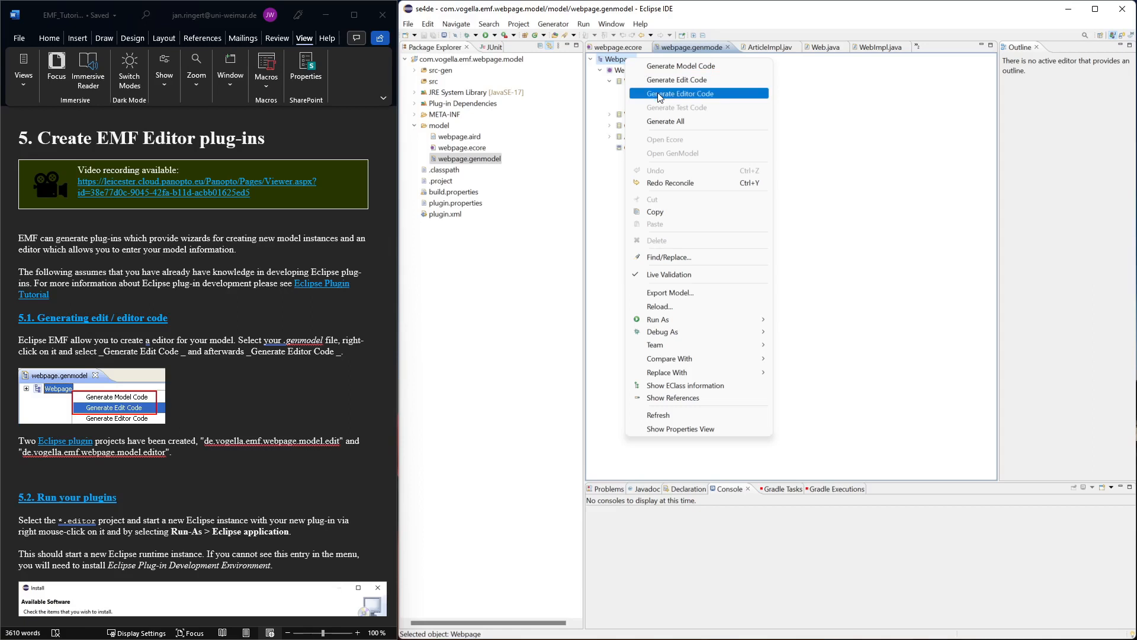
click(684, 122)
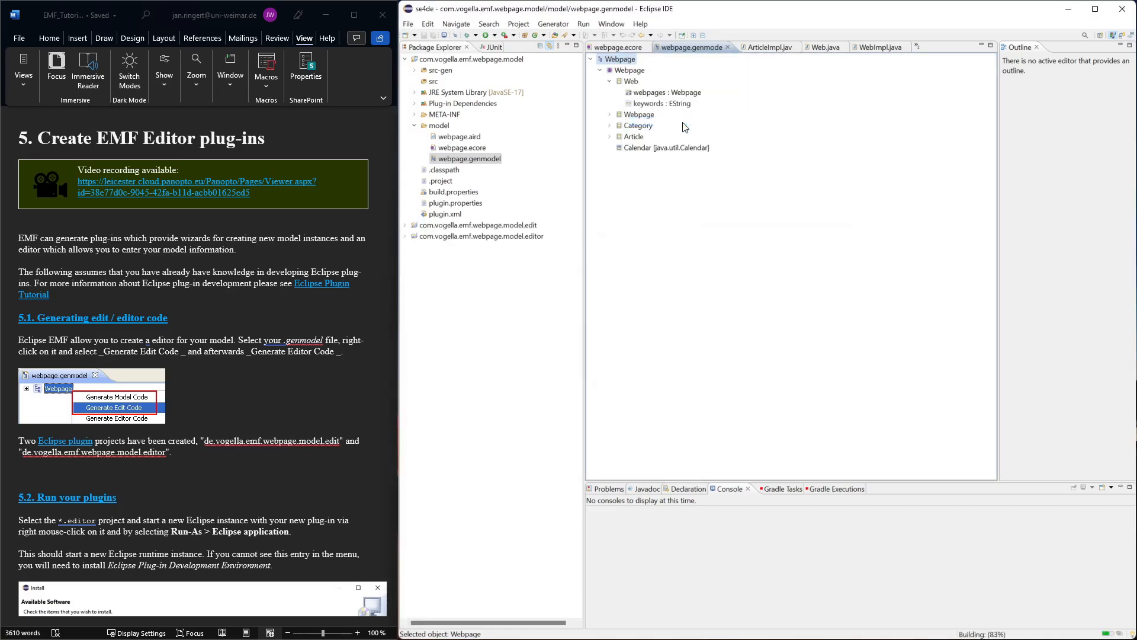
Collapse the model project and select the new com.vogella.emf.webpage.model.editor project.
click(405, 60)
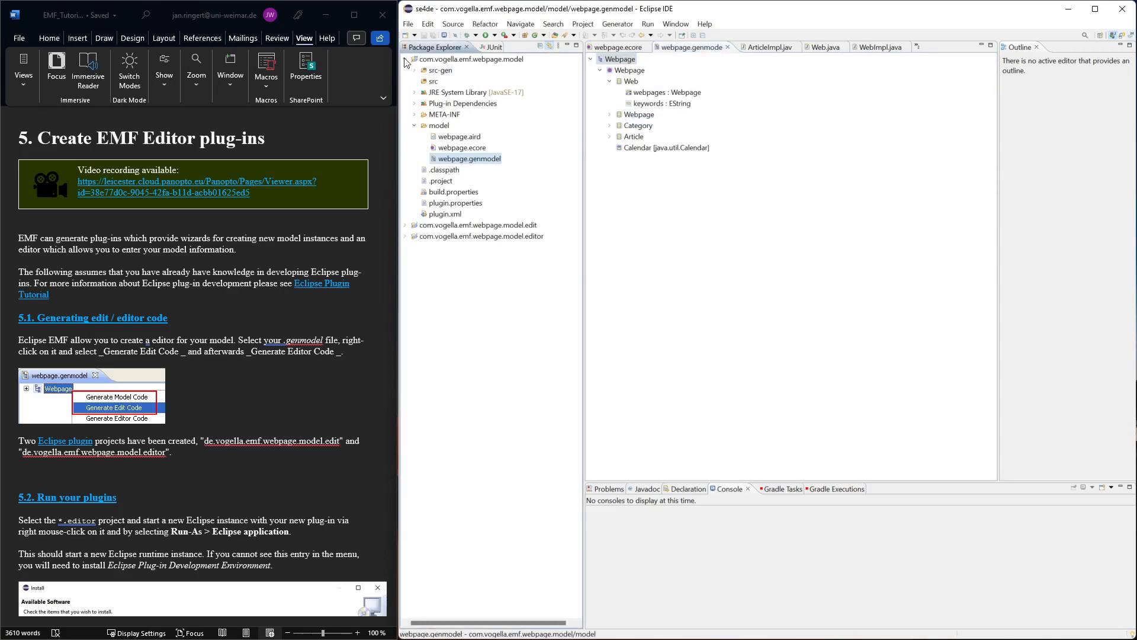
click(406, 61)
click(471, 81)
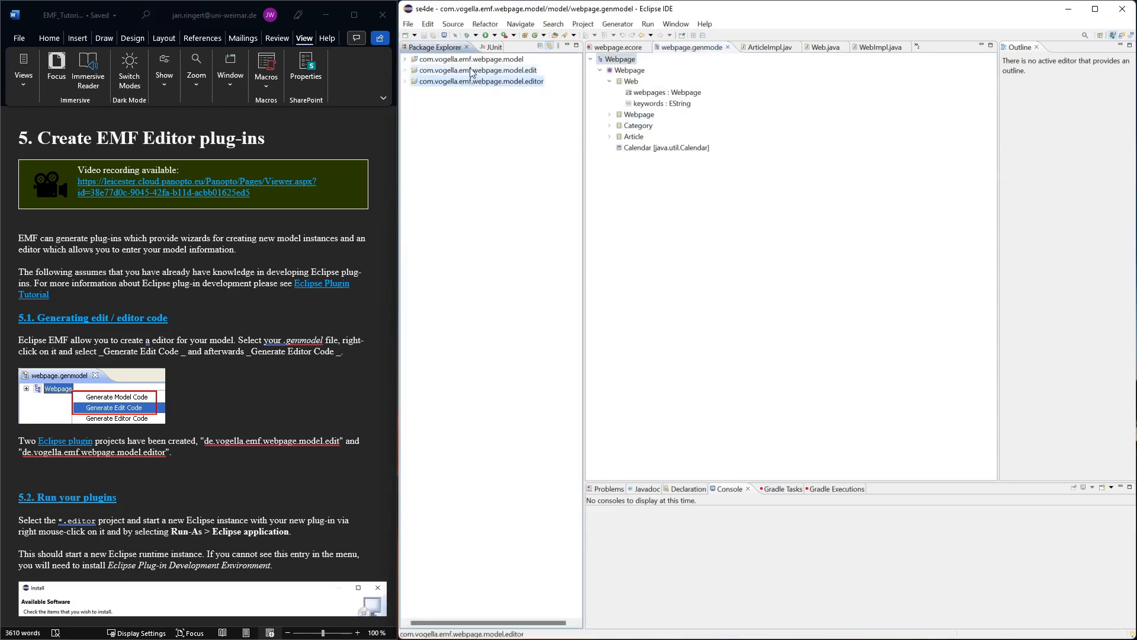
click(251, 420)
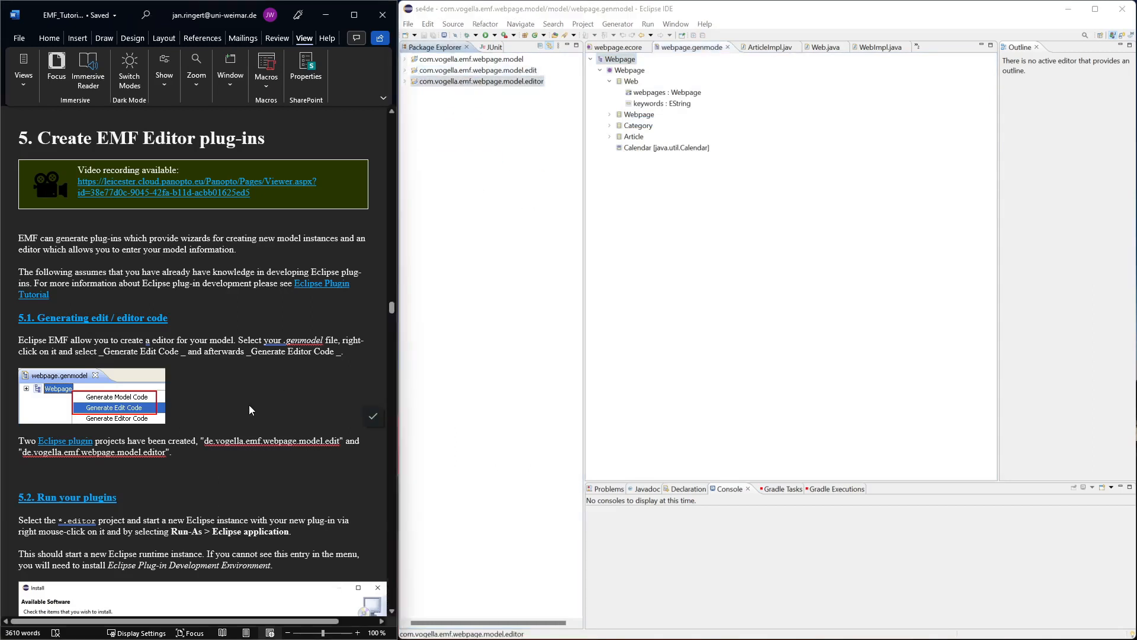
scroll(250, 404, down, 8)
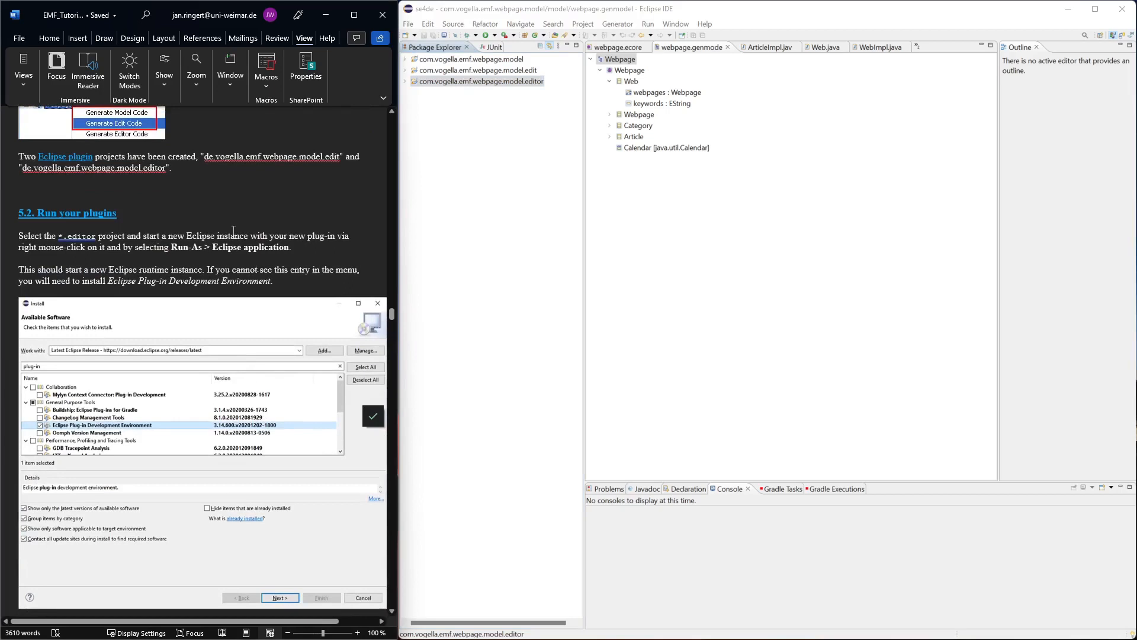
click(481, 81)
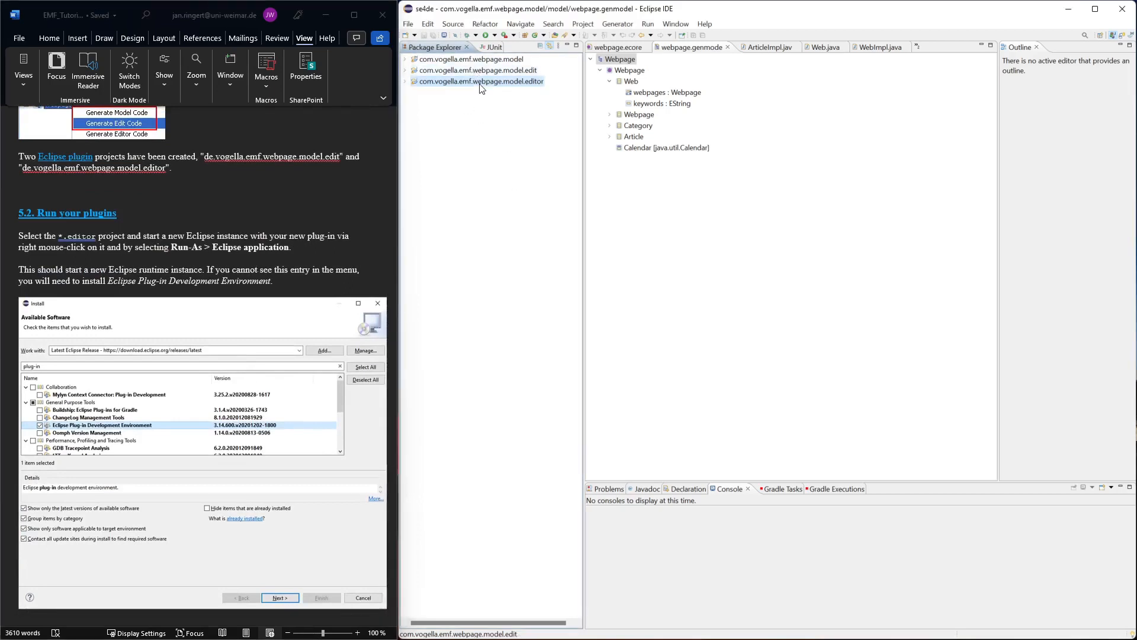
Run the editor project as an Eclipse Application, continuing past the javax.xml.bind validation problem.
right_click(480, 87)
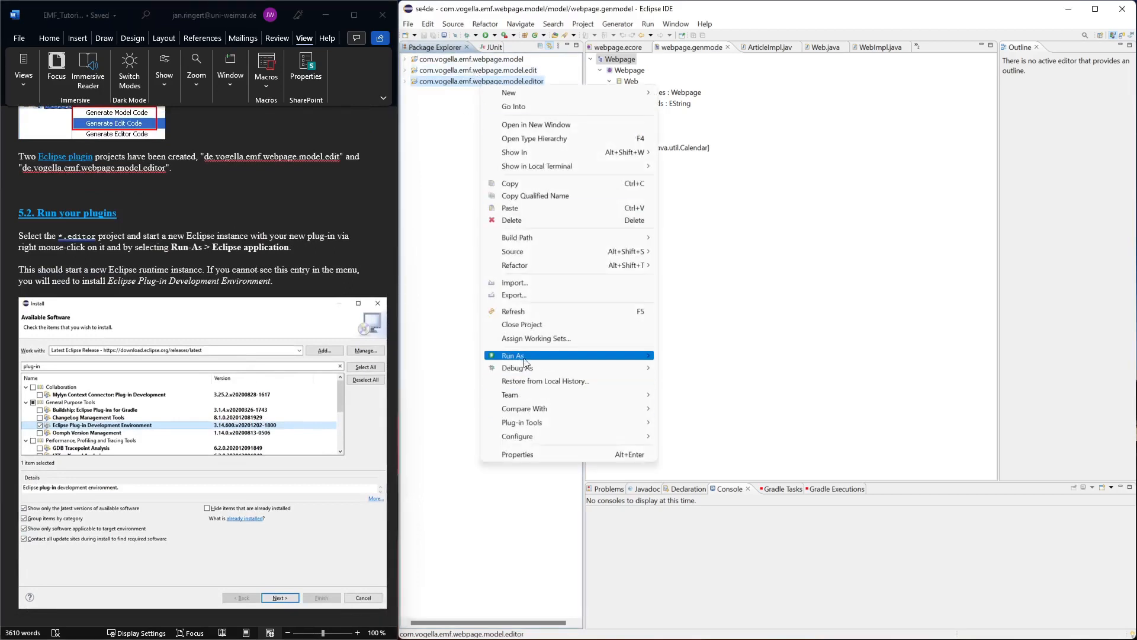
mouse_move(569, 355)
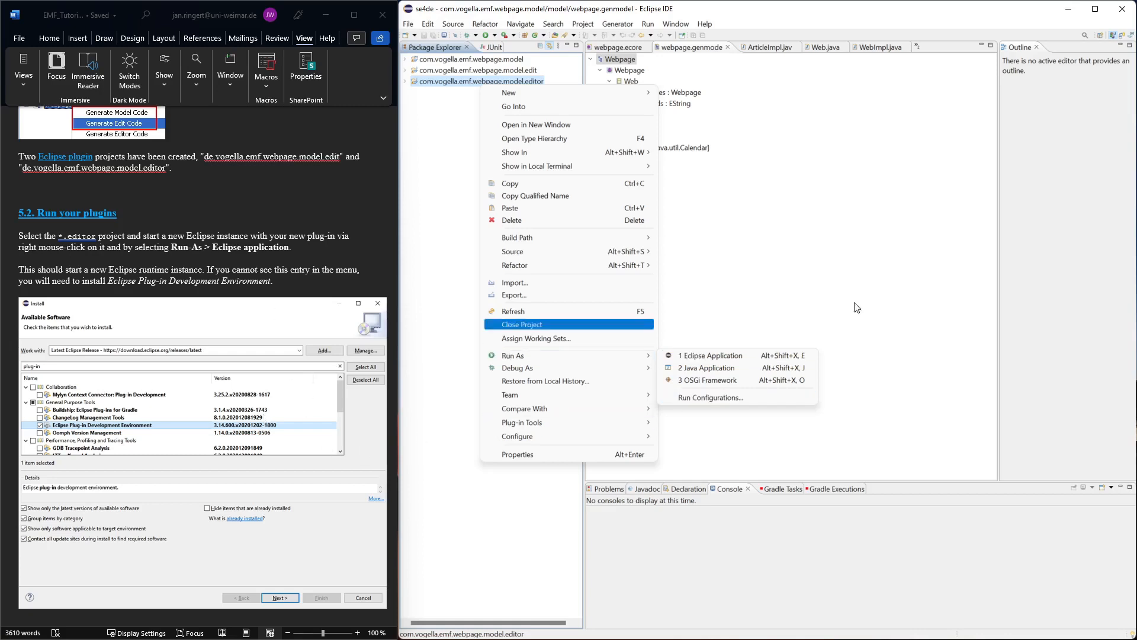
click(774, 358)
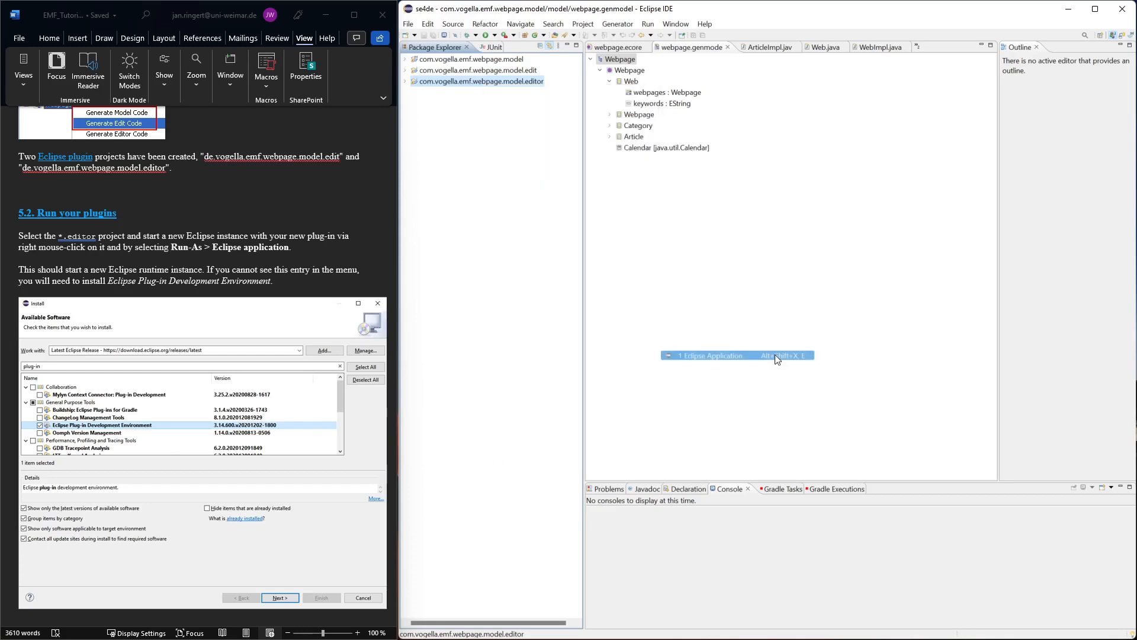
click(703, 256)
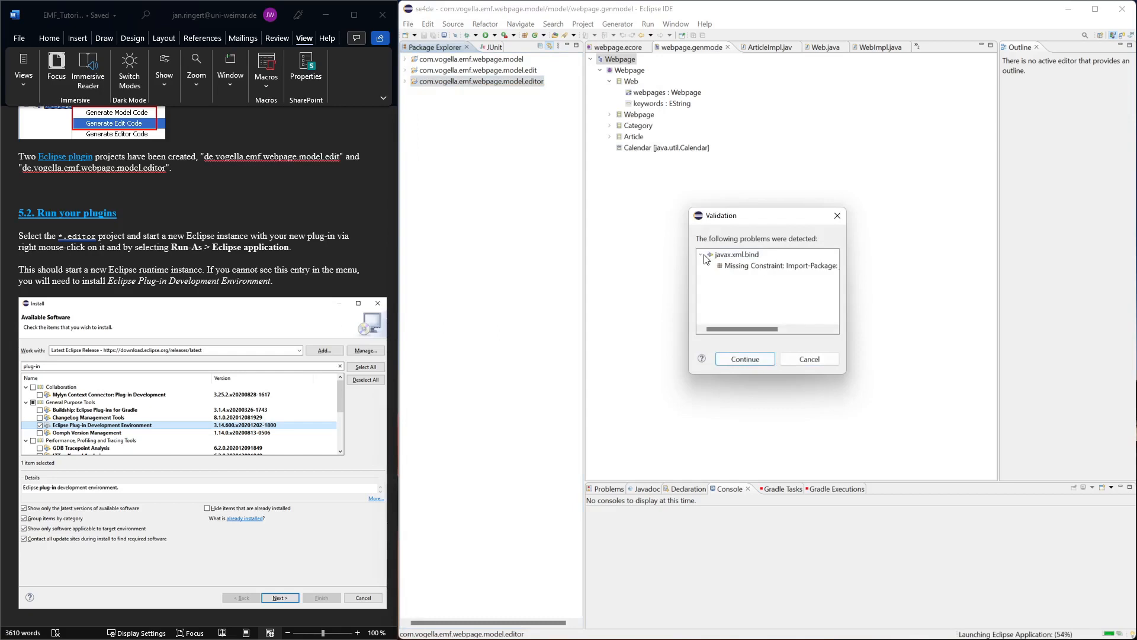
click(734, 255)
click(746, 360)
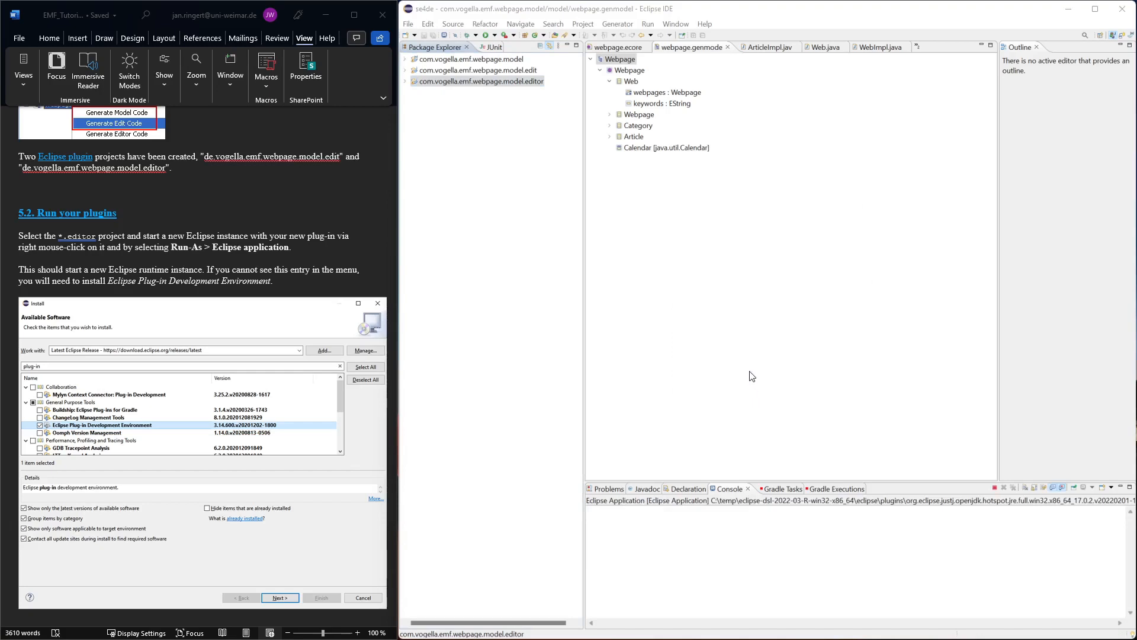
Select the editor plug-in project while the runtime Eclipse Platform window starts up.
click(451, 82)
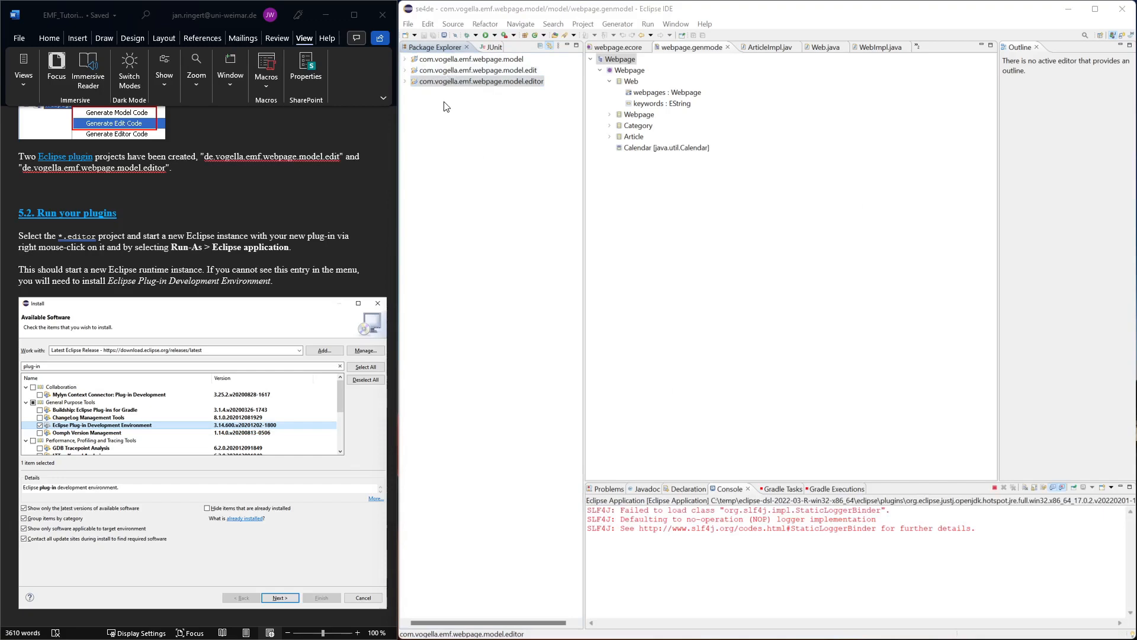
scroll(250, 249, down, 4)
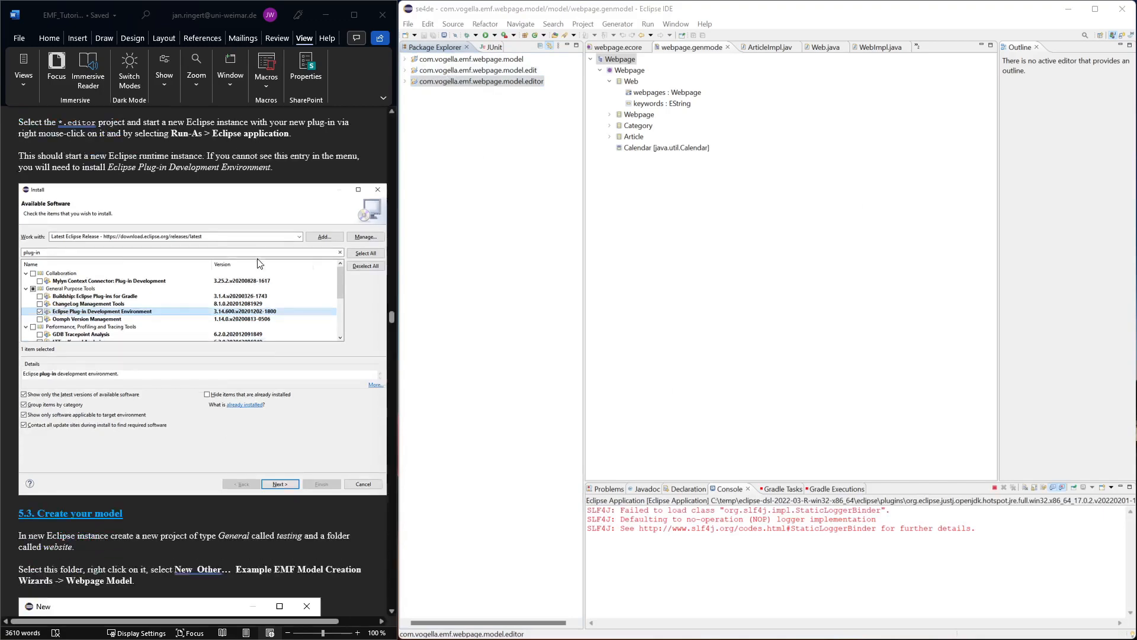
scroll(259, 261, down, 4)
scroll(258, 261, down, 3)
scroll(259, 261, down, 2)
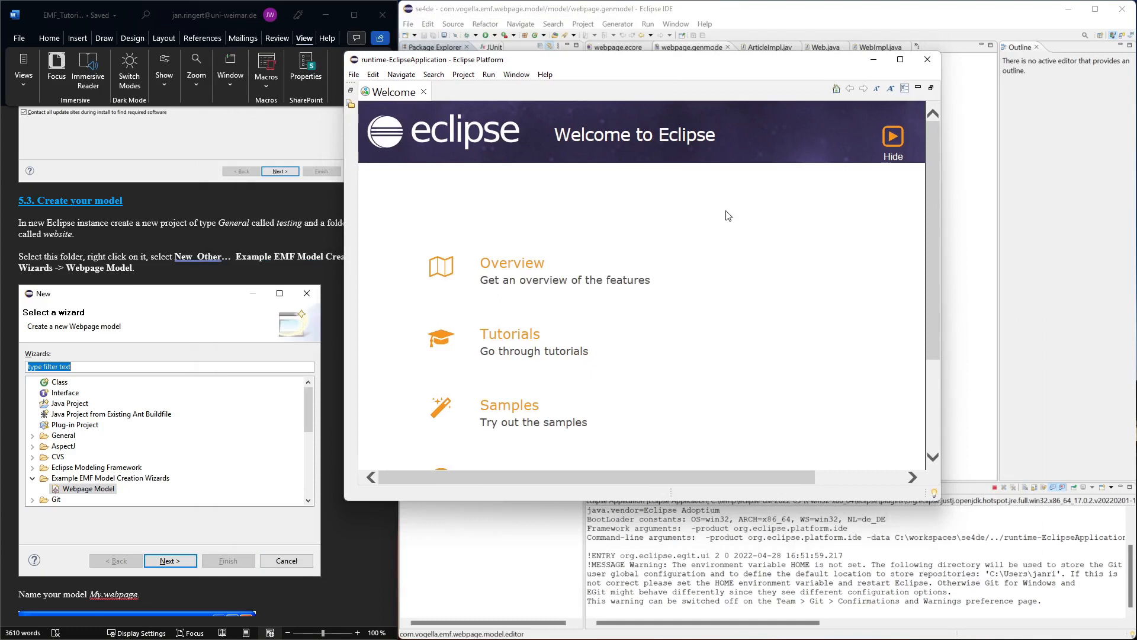
Hide the runtime Welcome page and create a General project named testing.
click(897, 136)
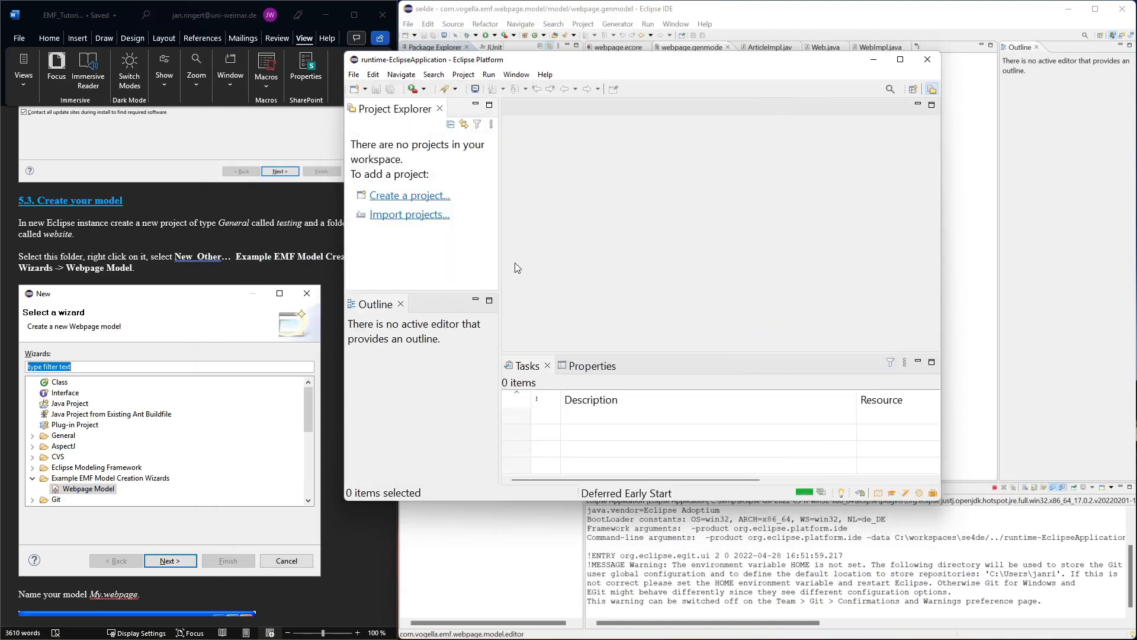
click(409, 196)
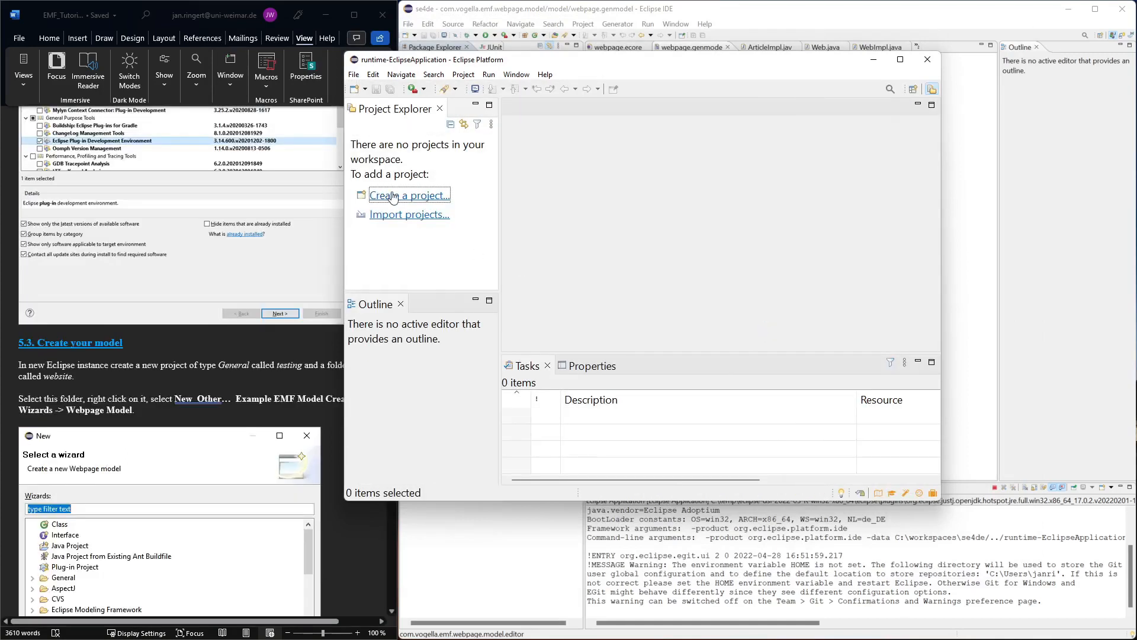
double_click(441, 237)
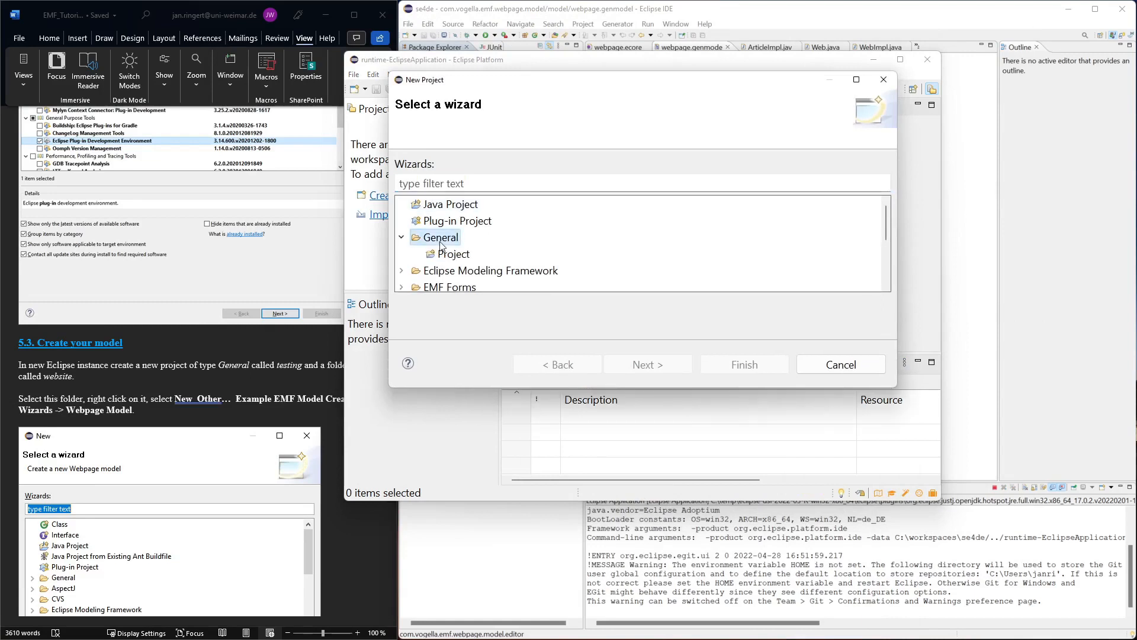
double_click(453, 254)
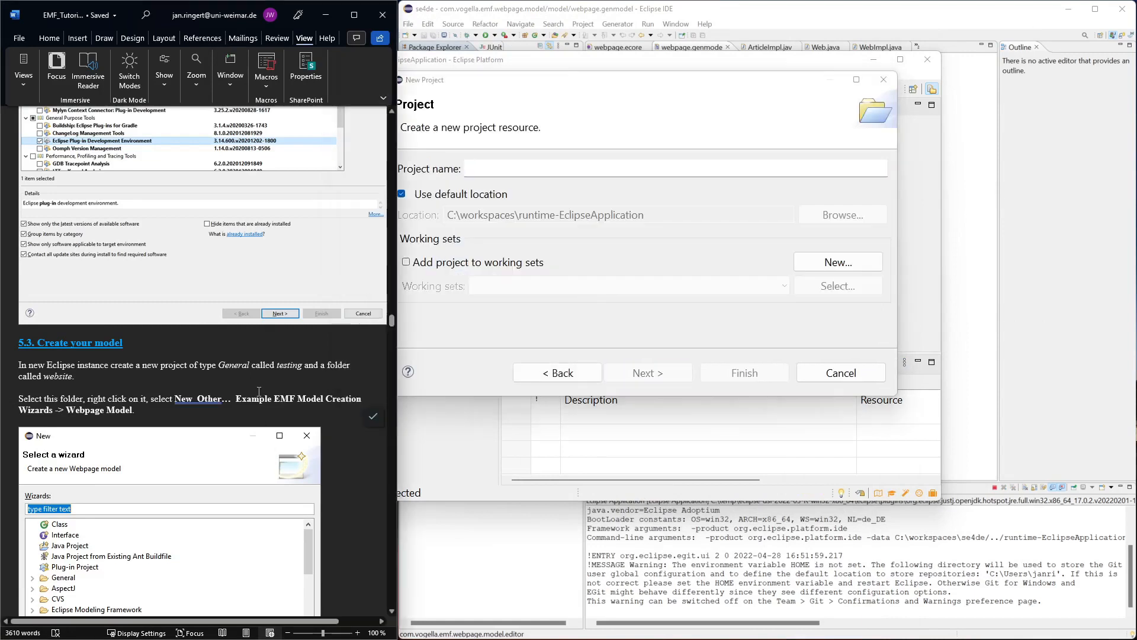
click(505, 171)
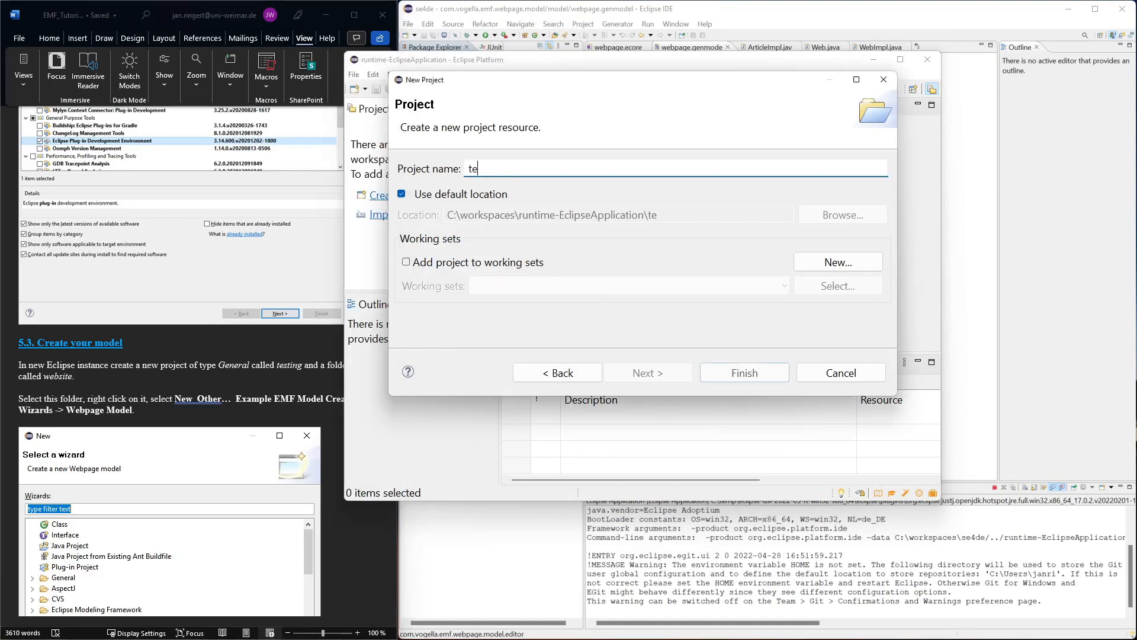
text(testing)
key(Return)
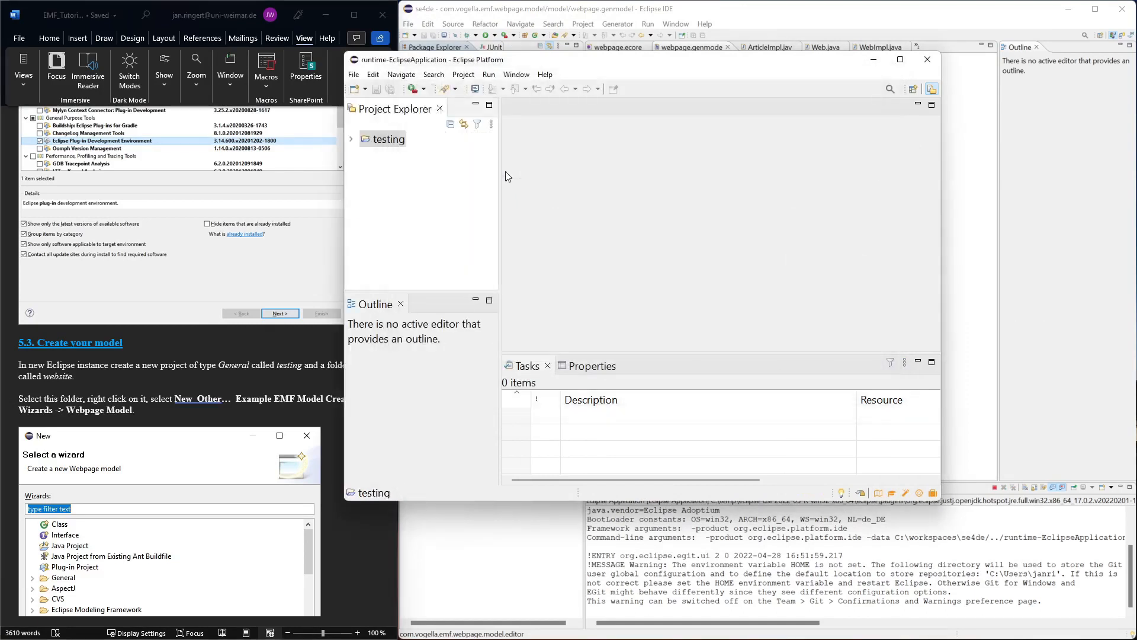
Start a Webpage Model wizard in testing, keeping the file name My.webpage, up to the model object page.
right_click(391, 144)
mouse_move(481, 149)
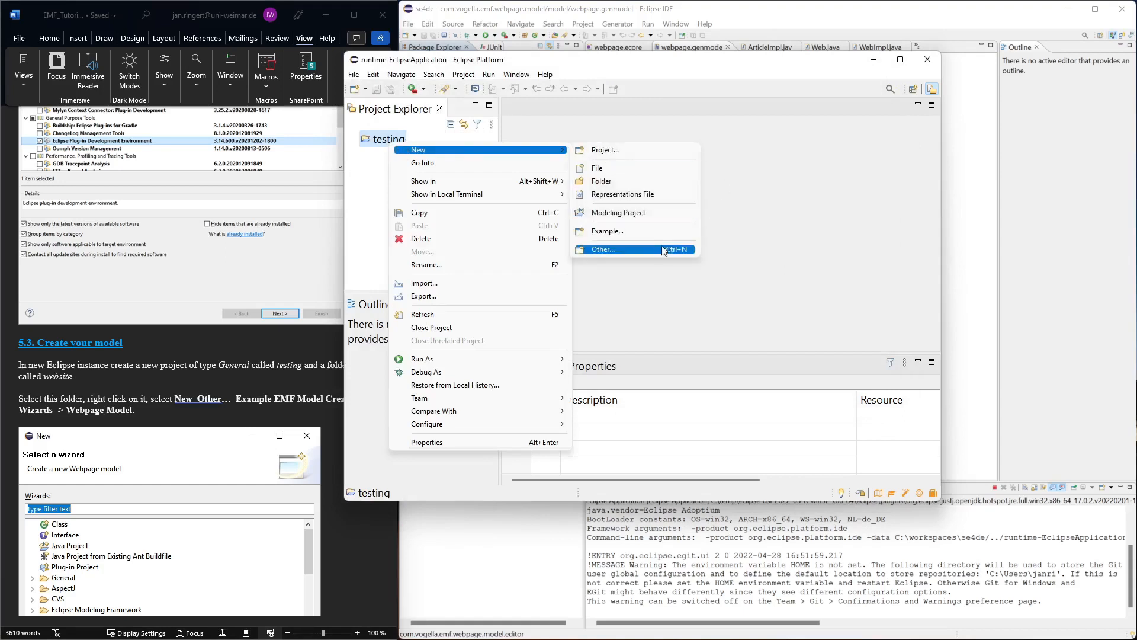
click(665, 248)
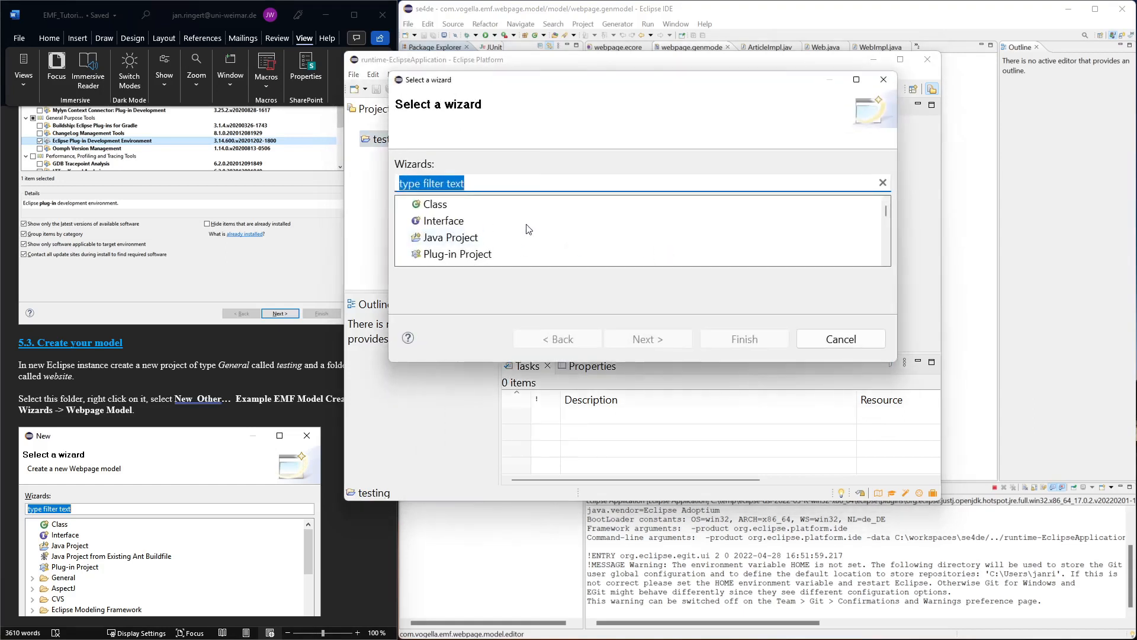
text(web)
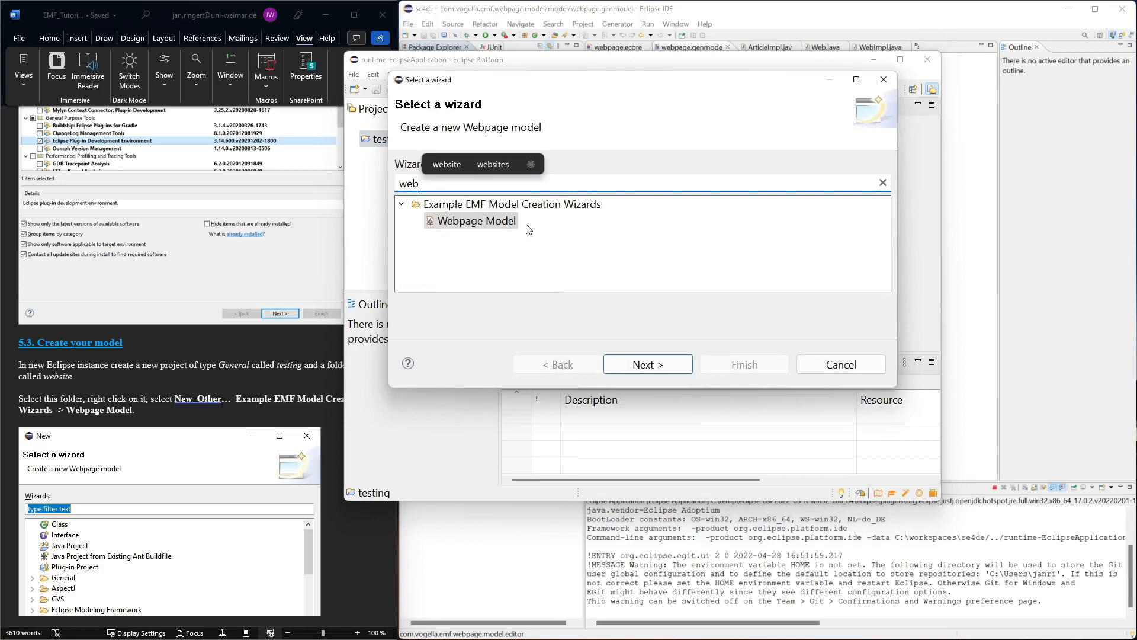
click(498, 221)
click(647, 365)
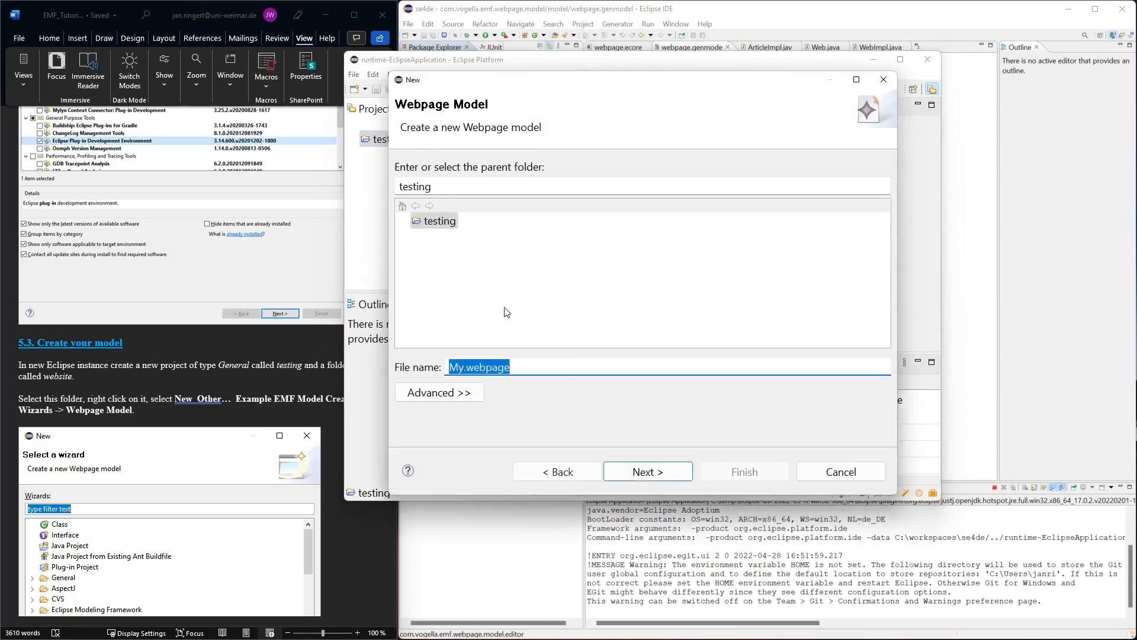
click(252, 384)
scroll(277, 418, down, 8)
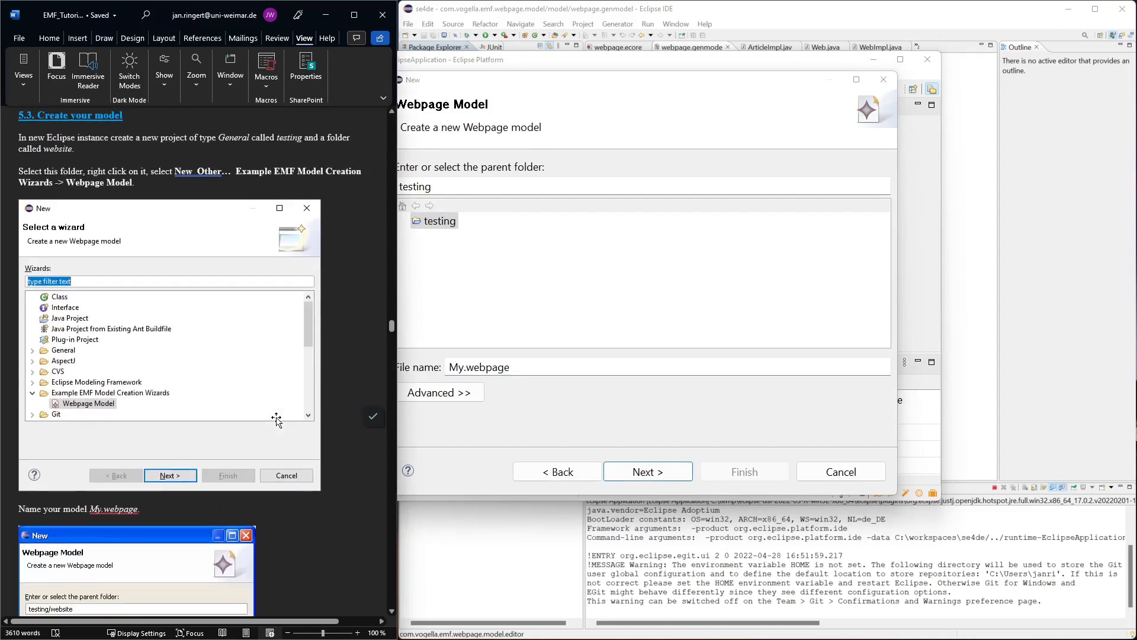
scroll(276, 419, down, 6)
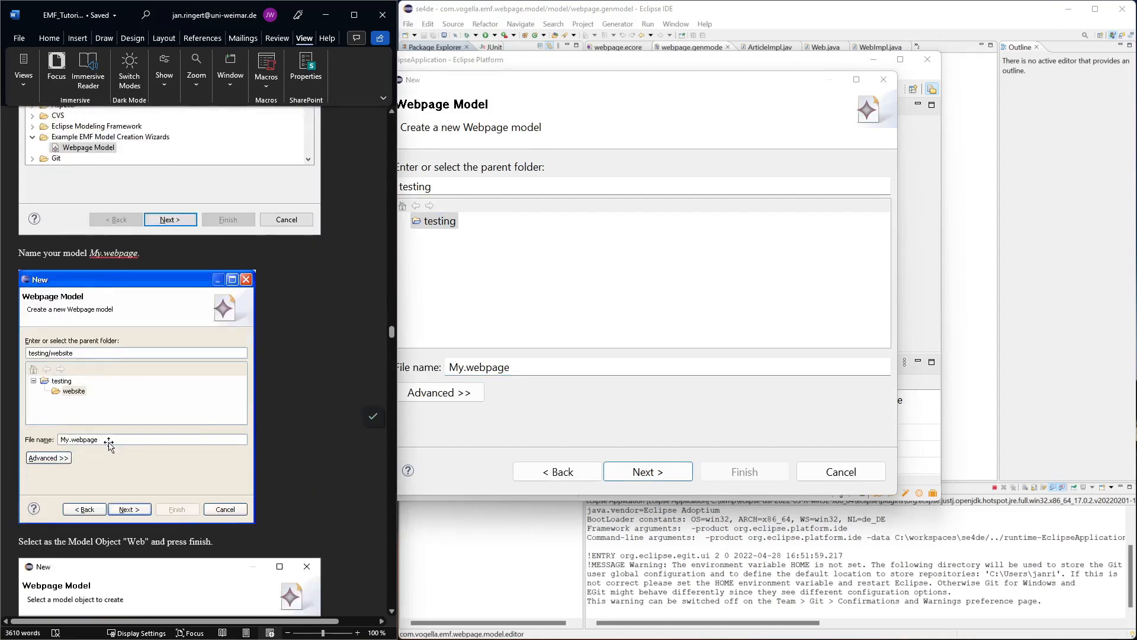
scroll(110, 442, down, 5)
click(647, 472)
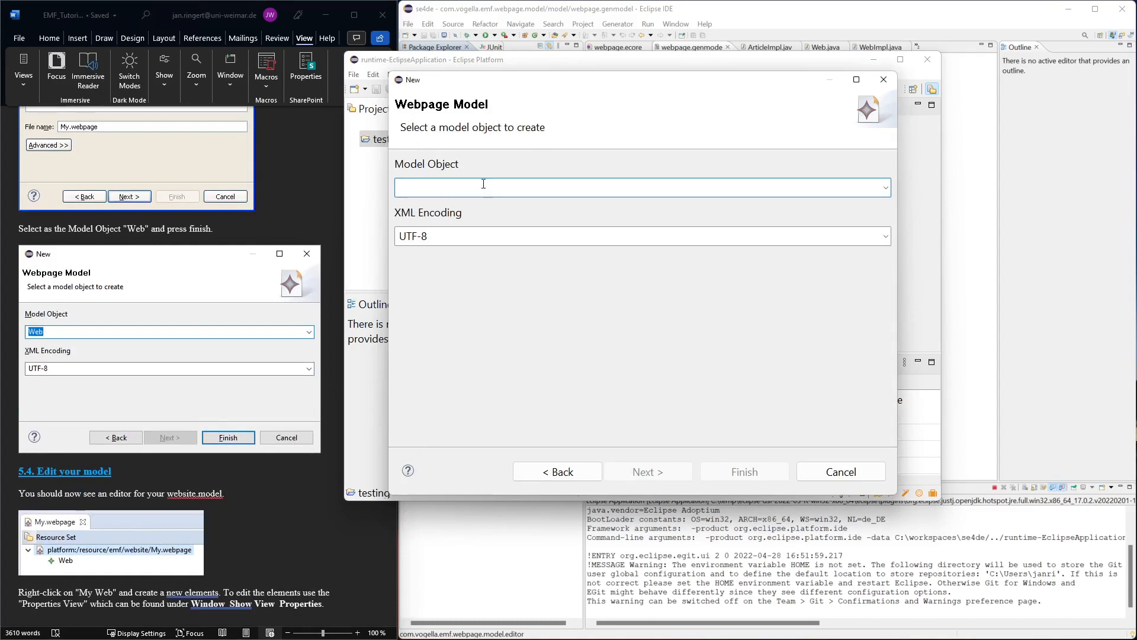
text(Web)
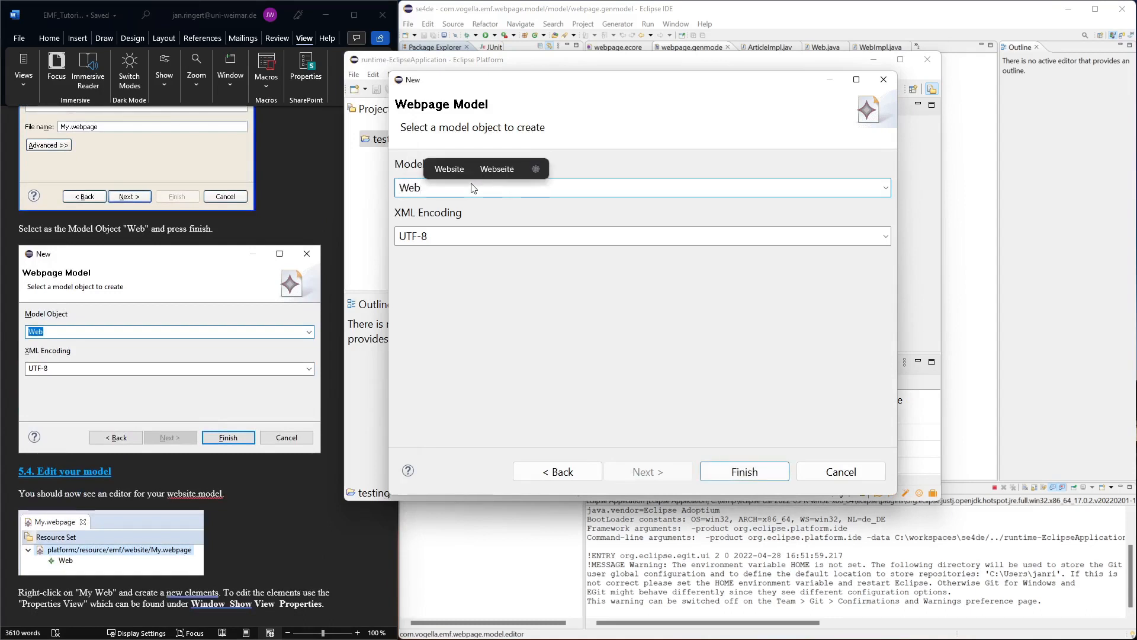
Choose Web as the model object (after trying Article) and finish creating My.webpage.
click(886, 188)
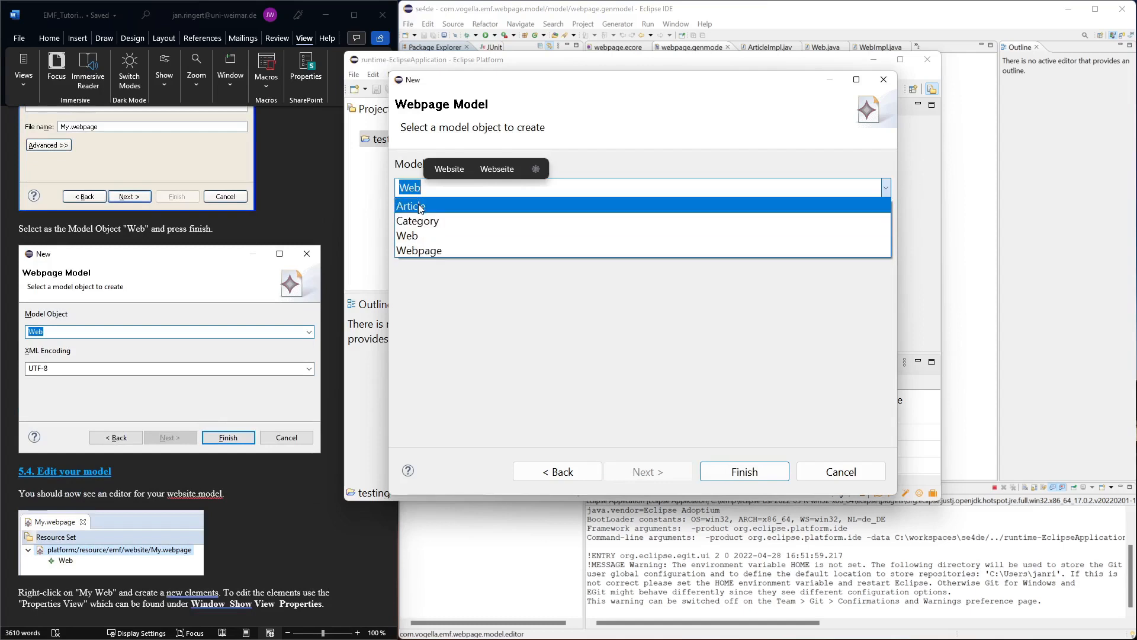
click(409, 236)
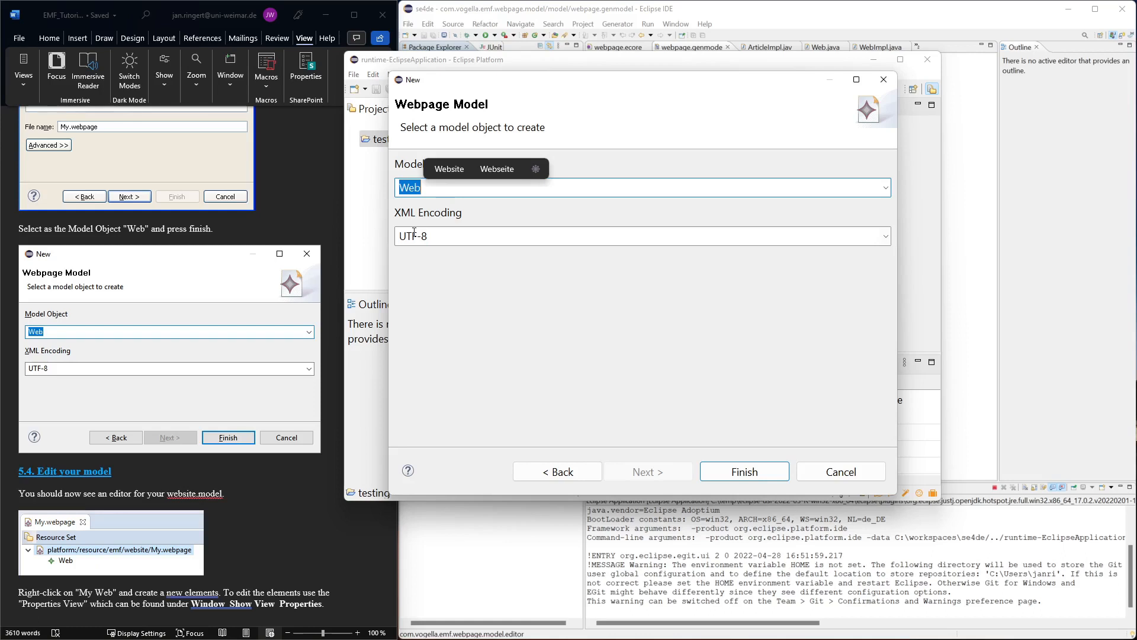
click(885, 187)
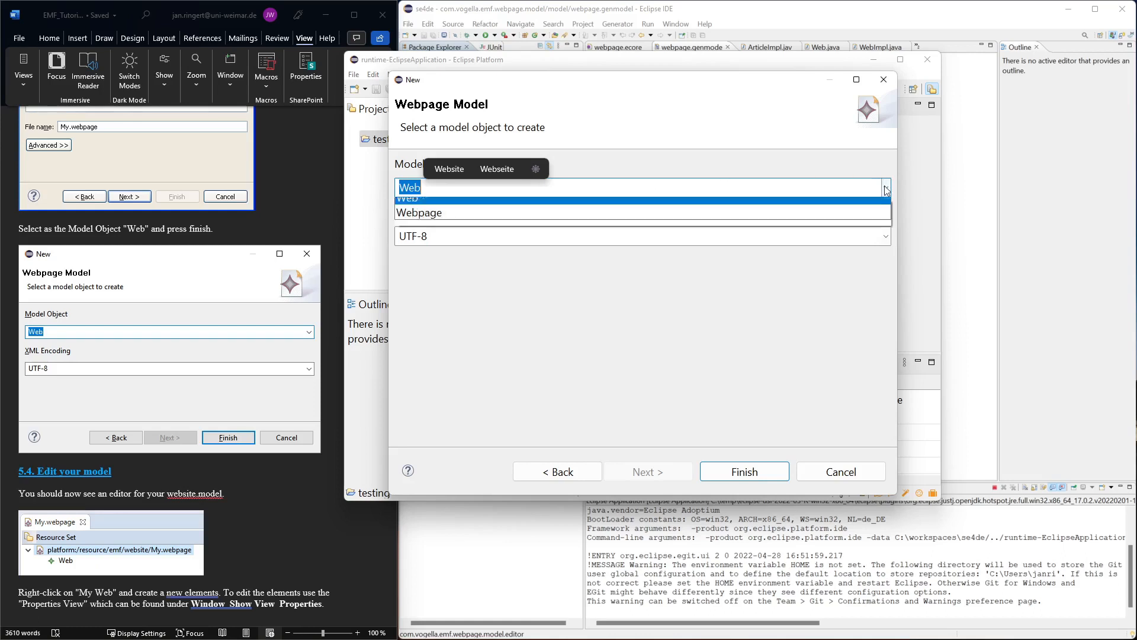
click(558, 199)
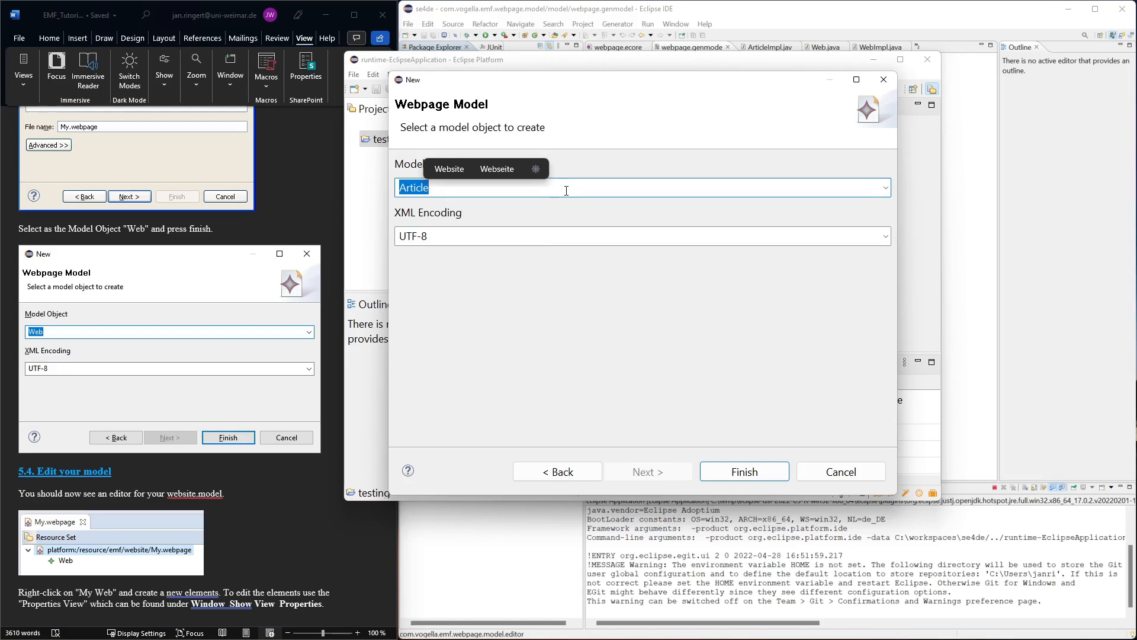
click(820, 201)
click(883, 190)
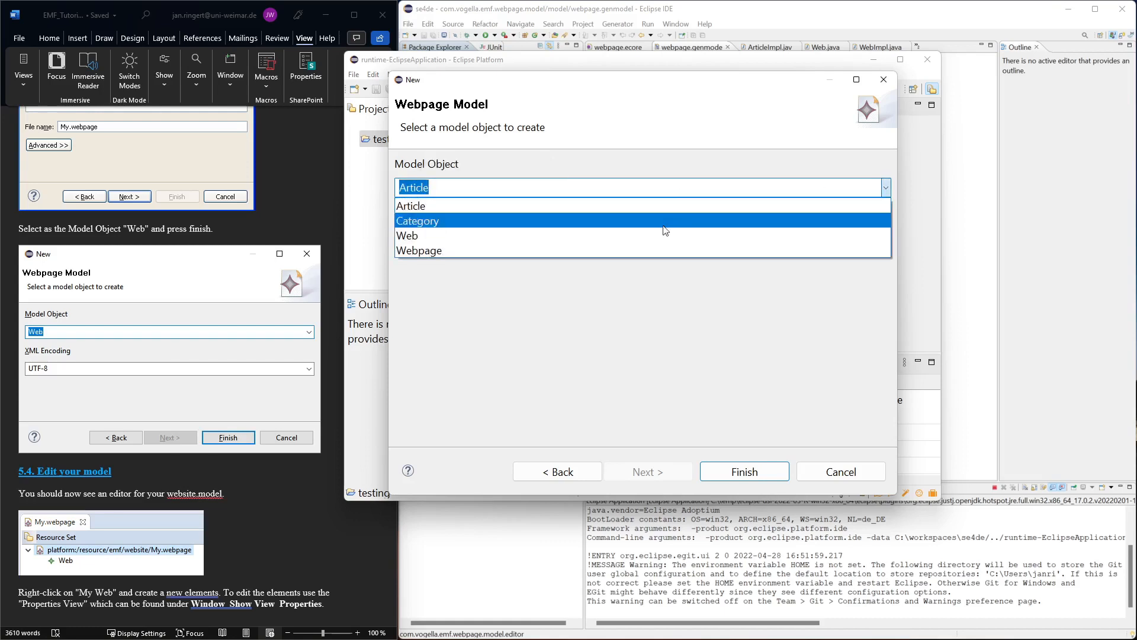
click(418, 238)
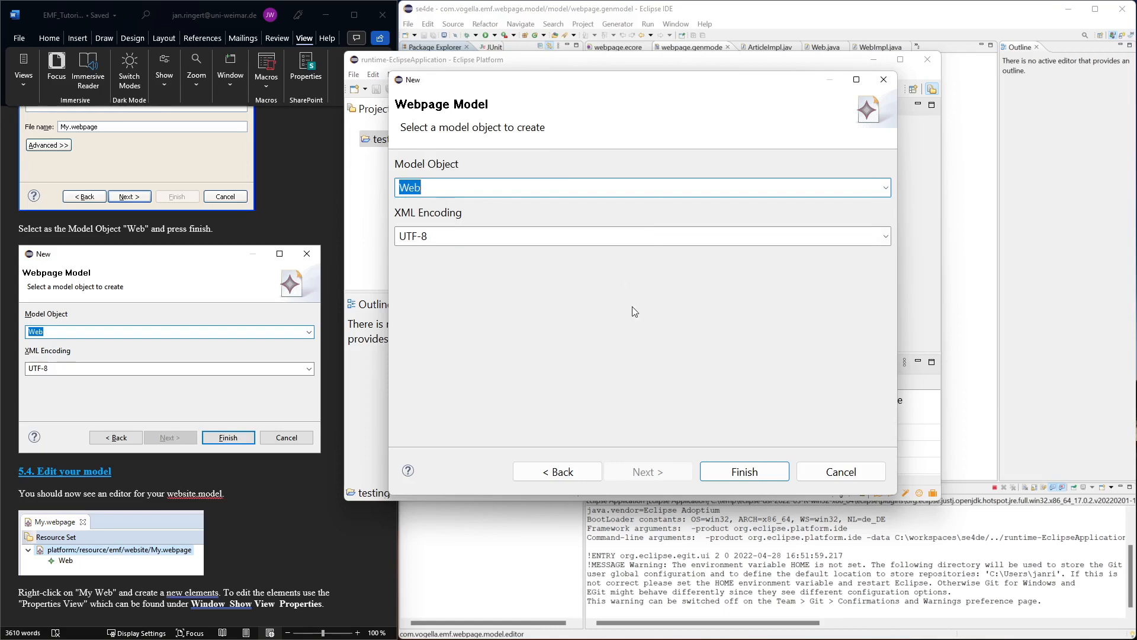
click(745, 471)
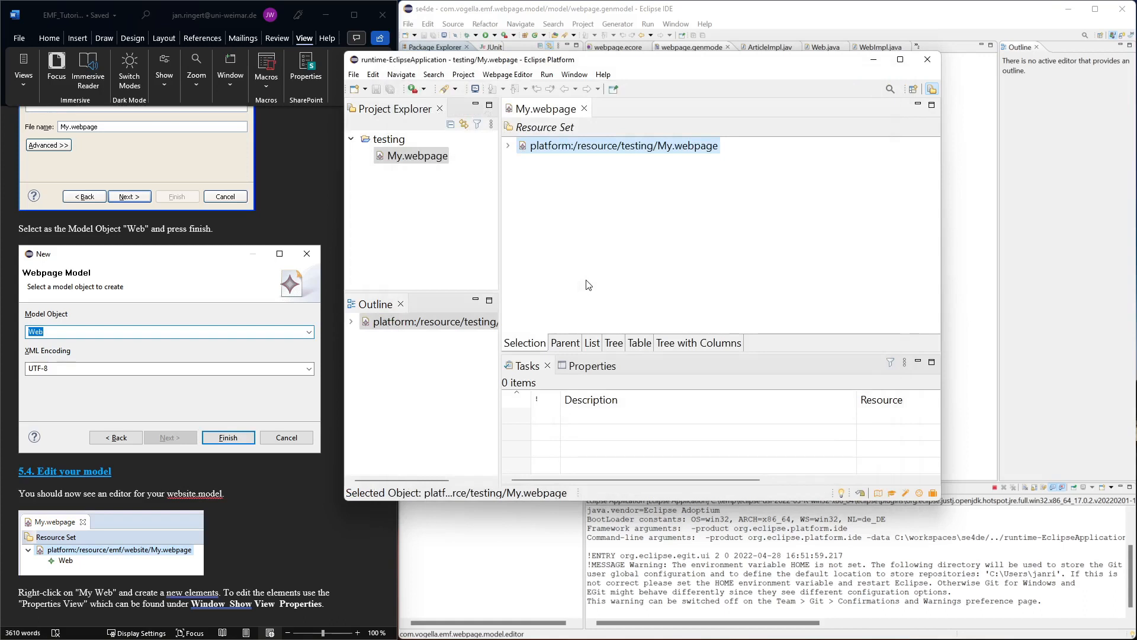
scroll(165, 424, down, 3)
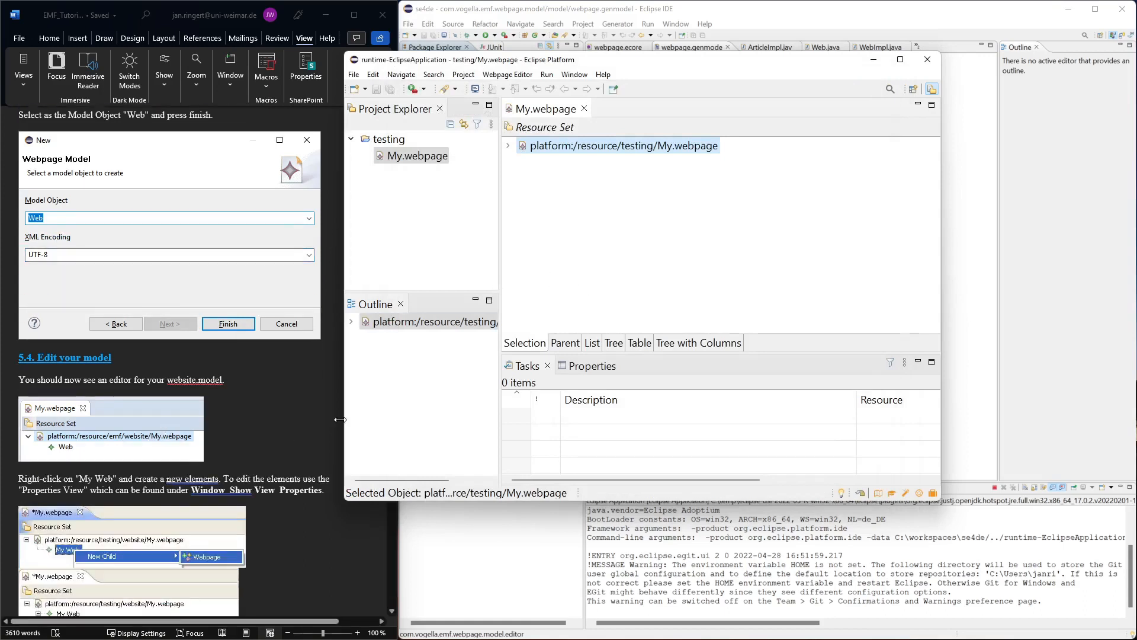
scroll(294, 411, down, 1)
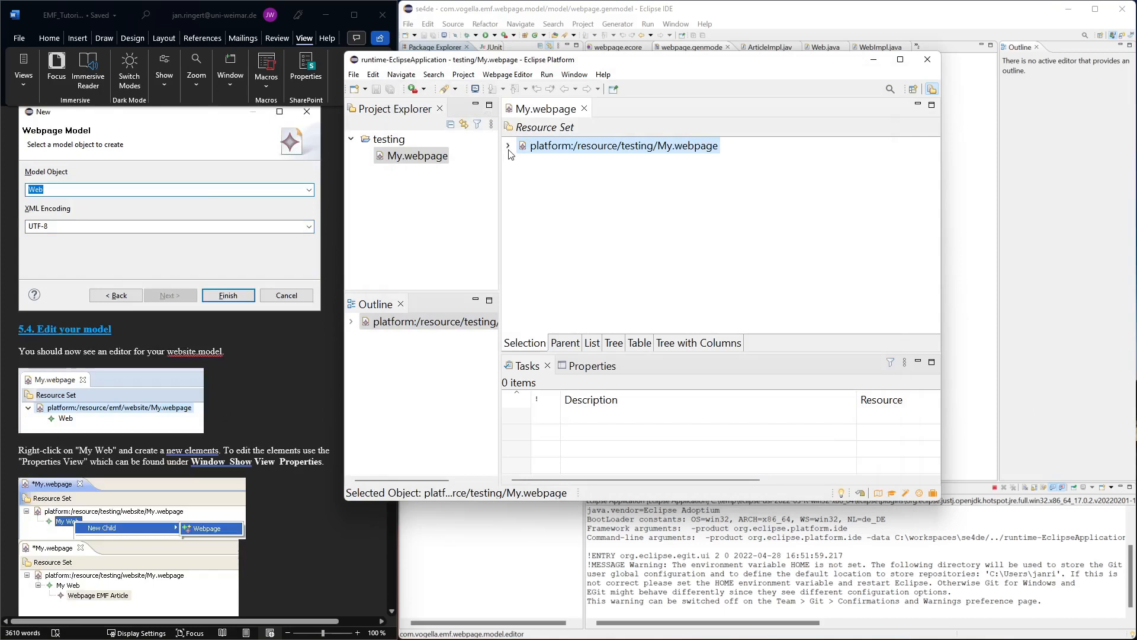
Select the Web root object and set its Keywords property to software.
click(508, 146)
click(553, 163)
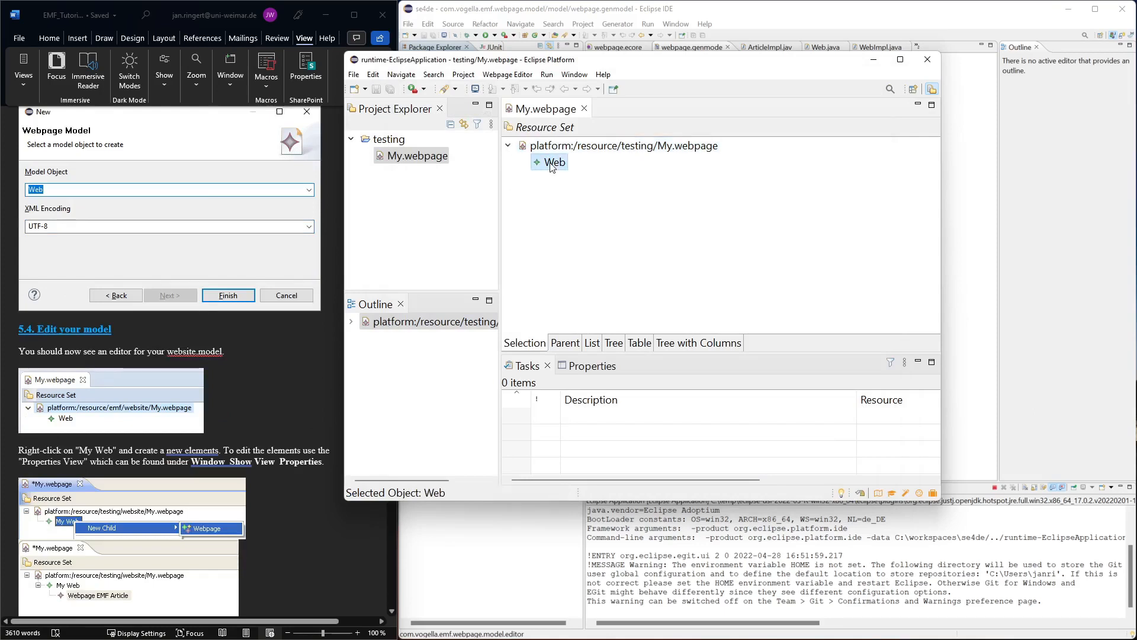
right_click(551, 166)
click(547, 166)
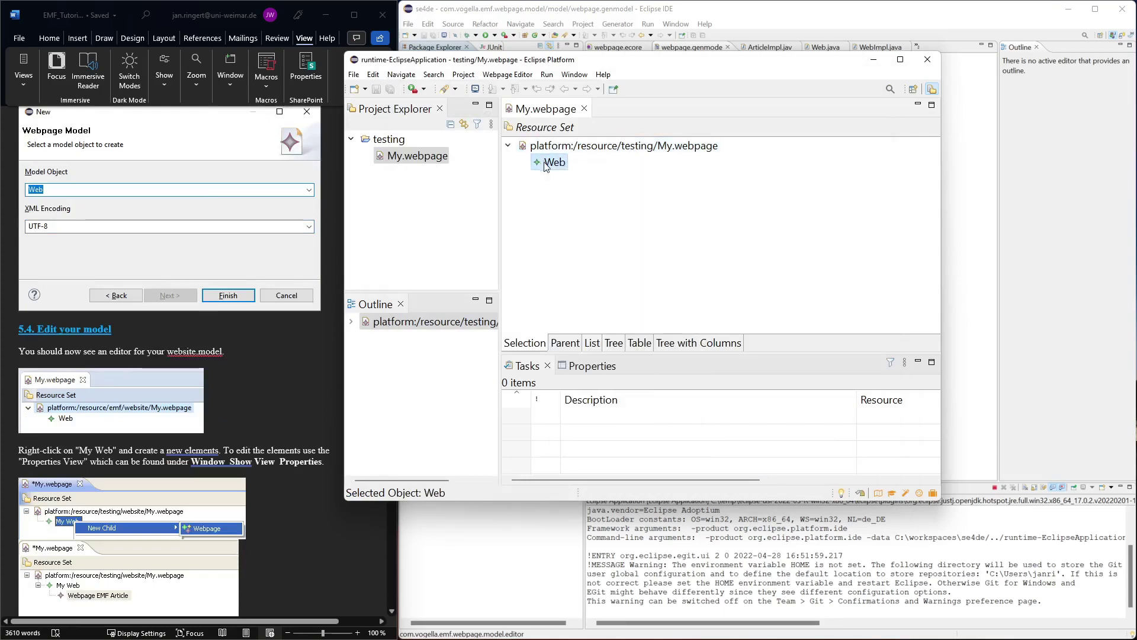
click(587, 366)
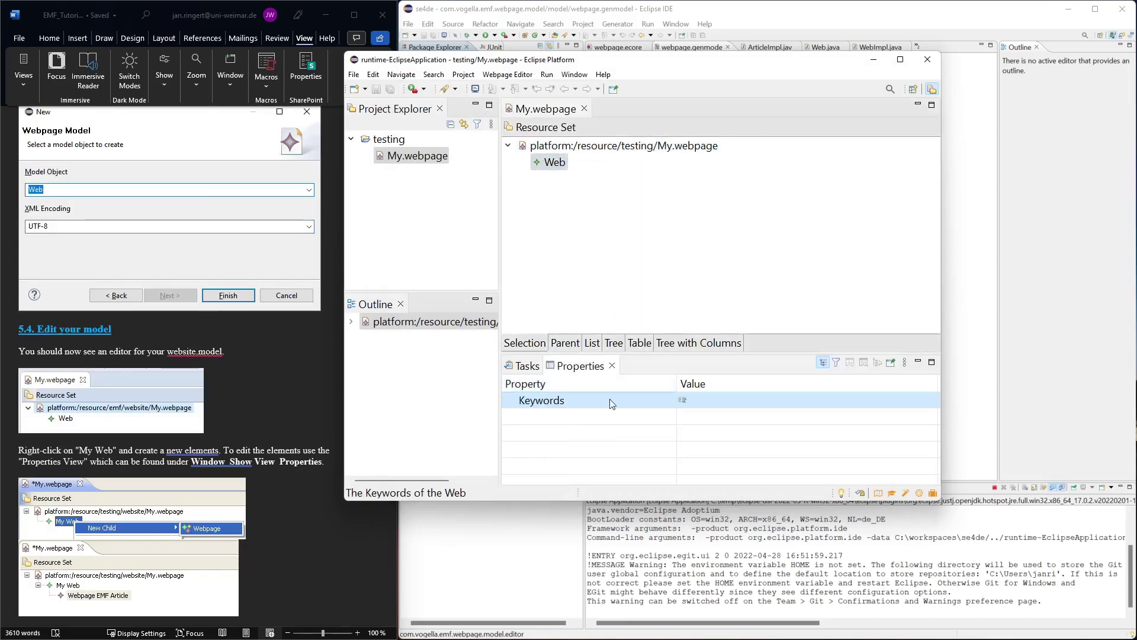
click(715, 402)
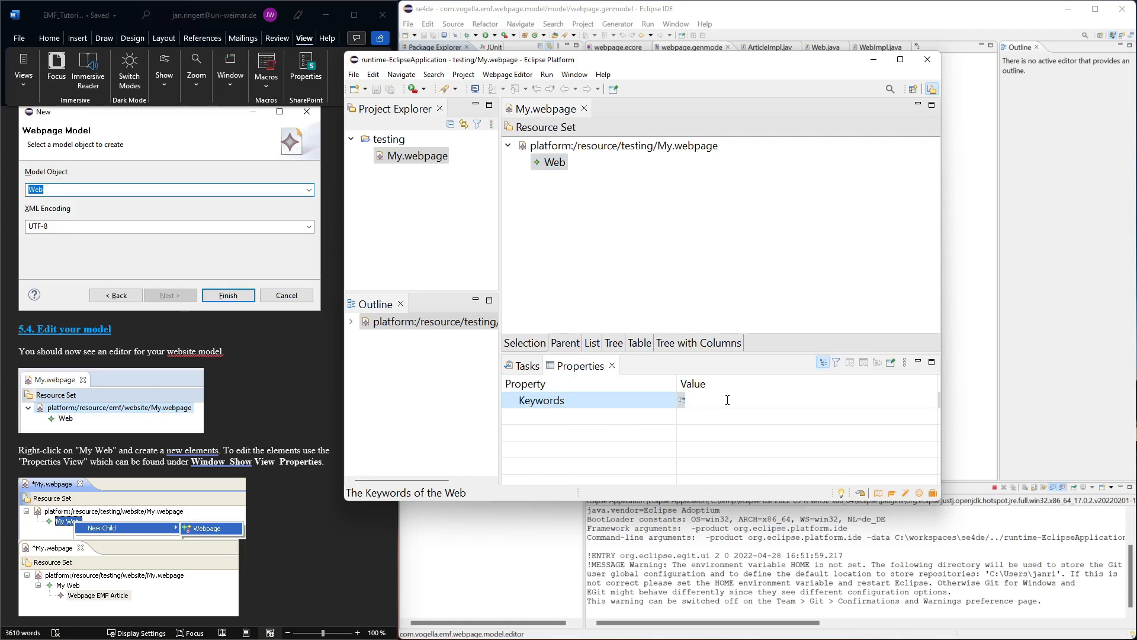
text(softw)
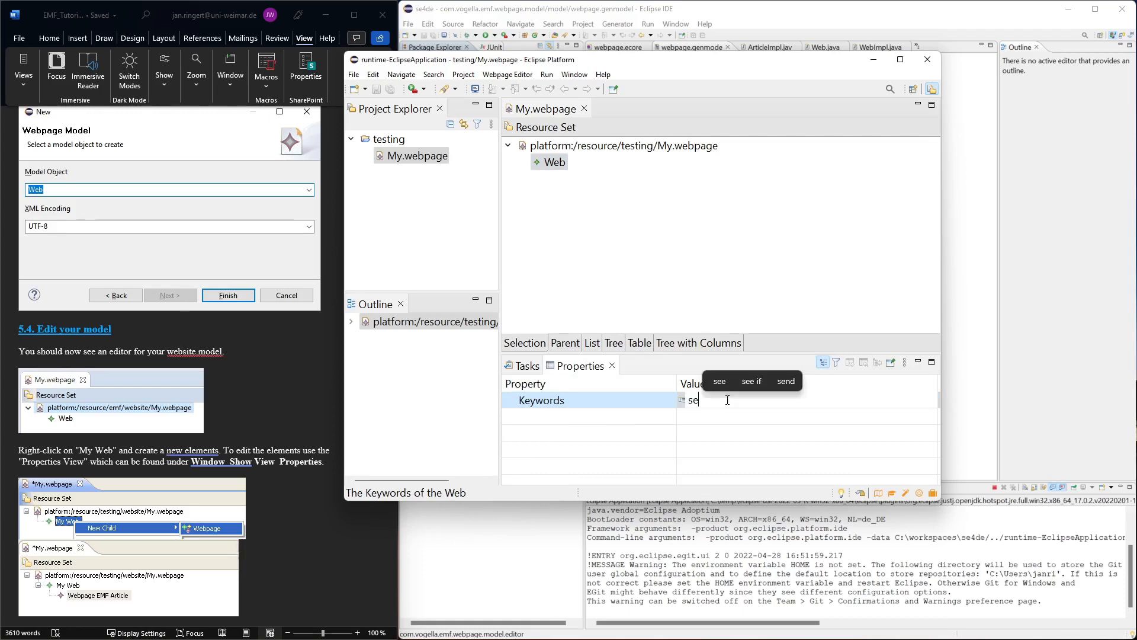
text(are)
key(Return)
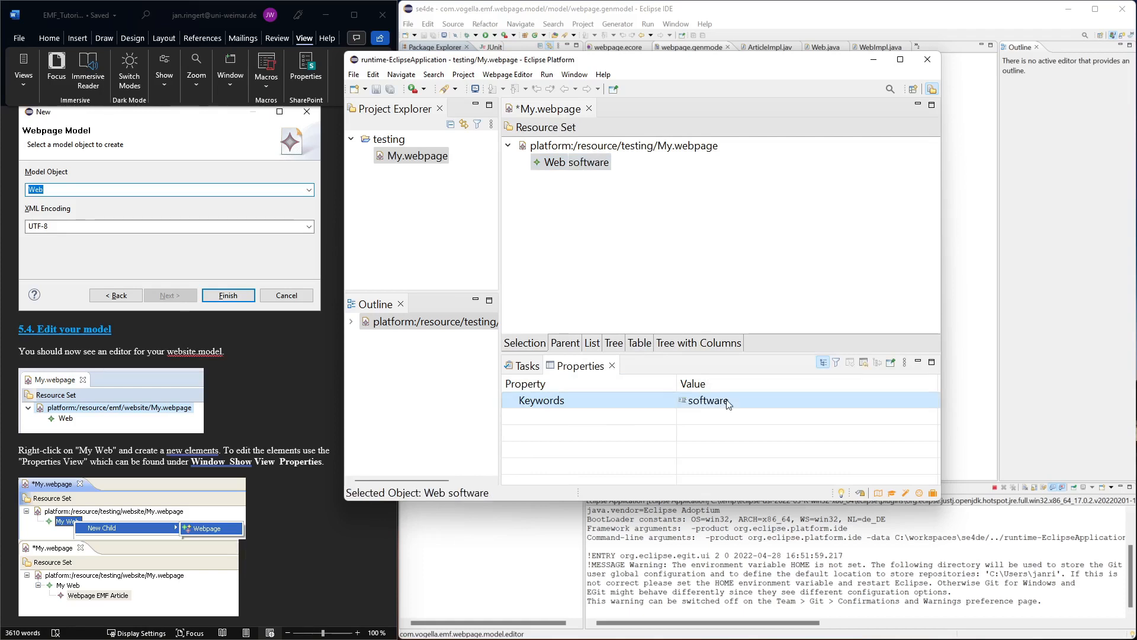
click(220, 333)
scroll(219, 355, down, 5)
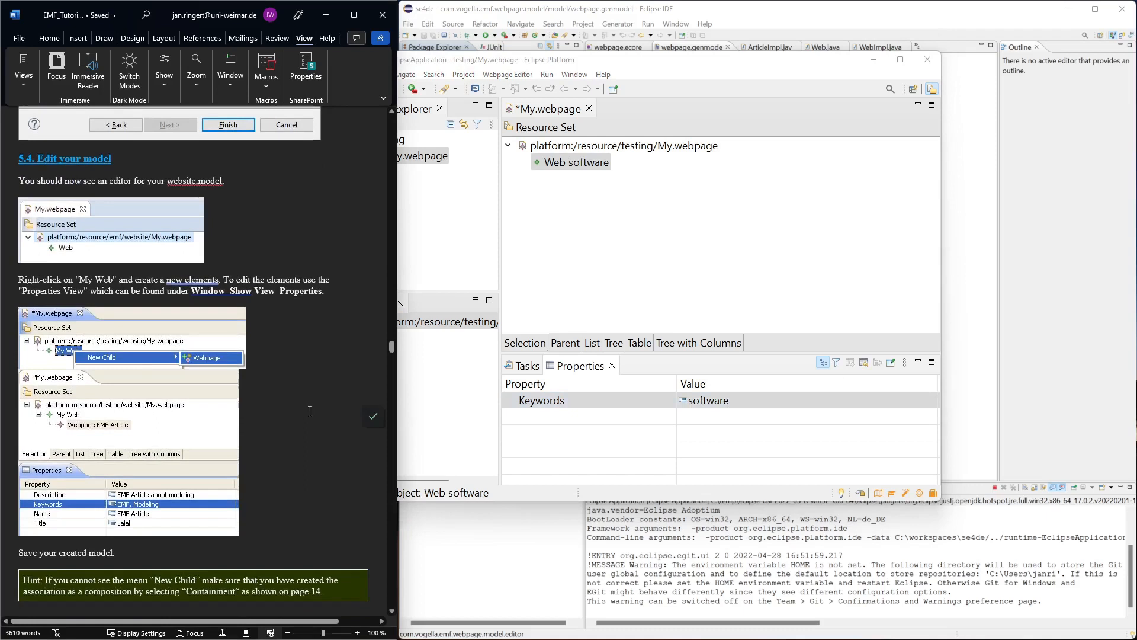
Add New Child elements Webpage under Web software, Category under Webpage, and Article under Category.
click(577, 166)
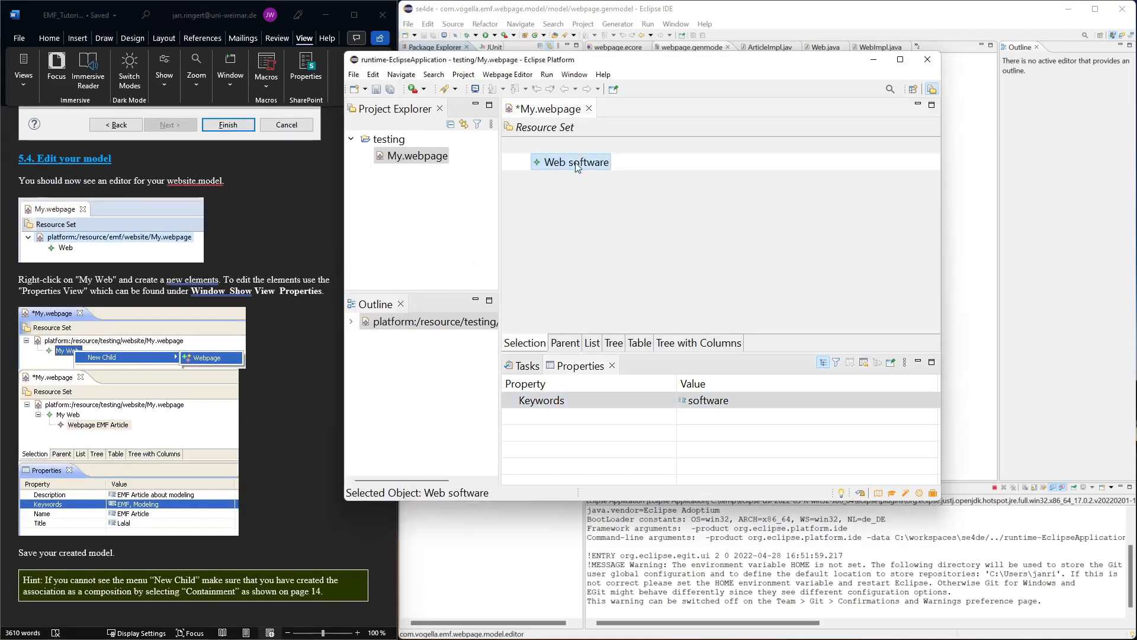
click(621, 146)
click(569, 164)
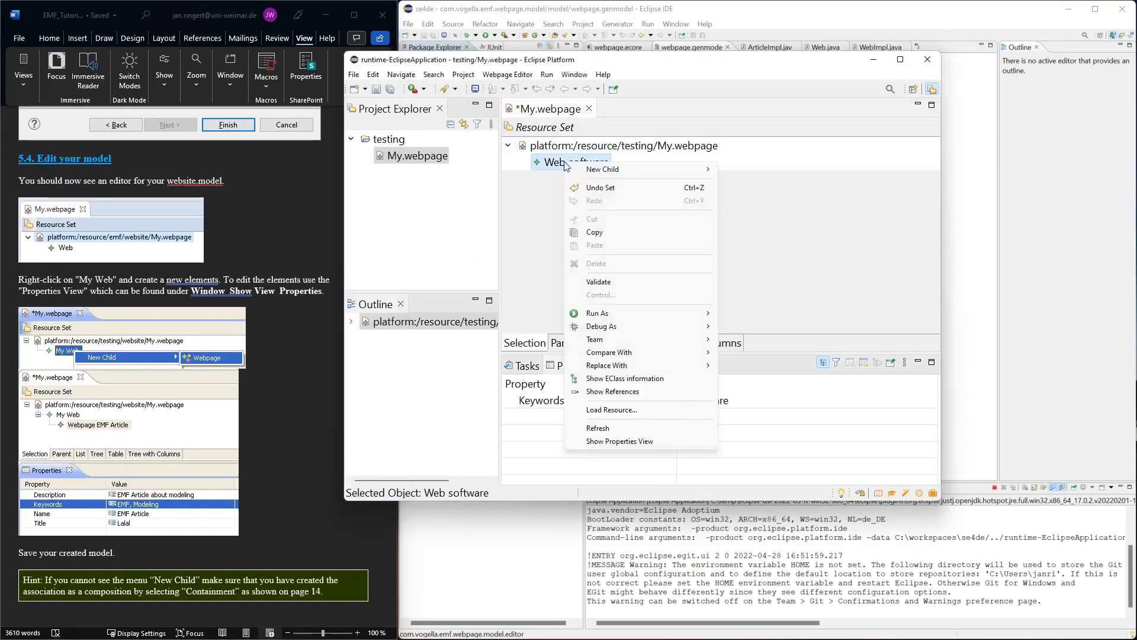
mouse_move(622, 169)
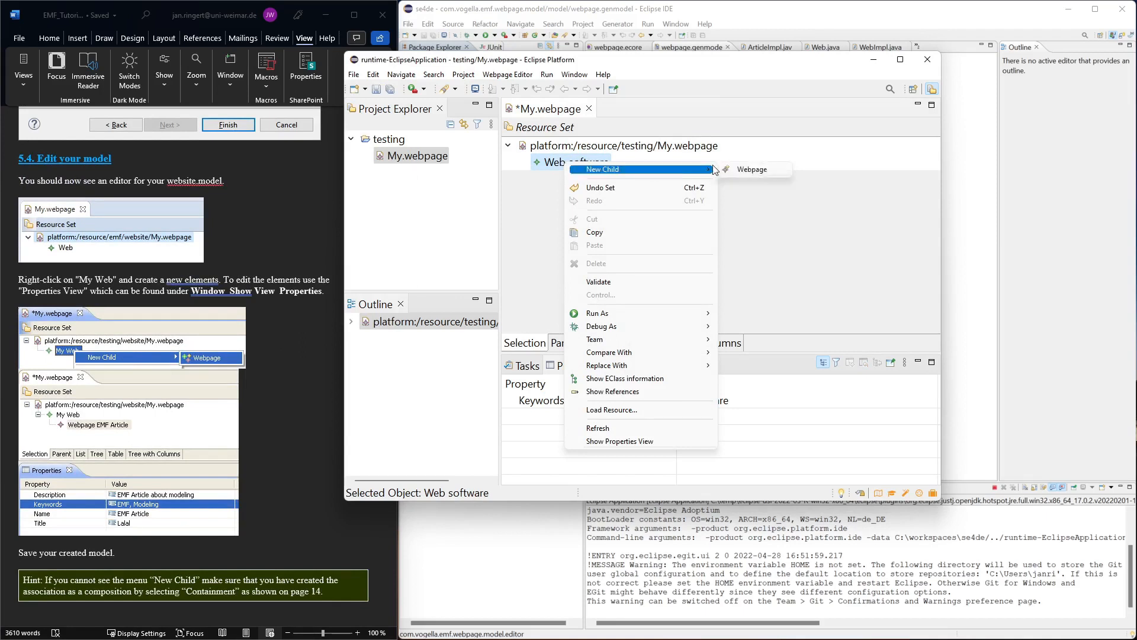
click(751, 169)
right_click(571, 182)
mouse_move(607, 189)
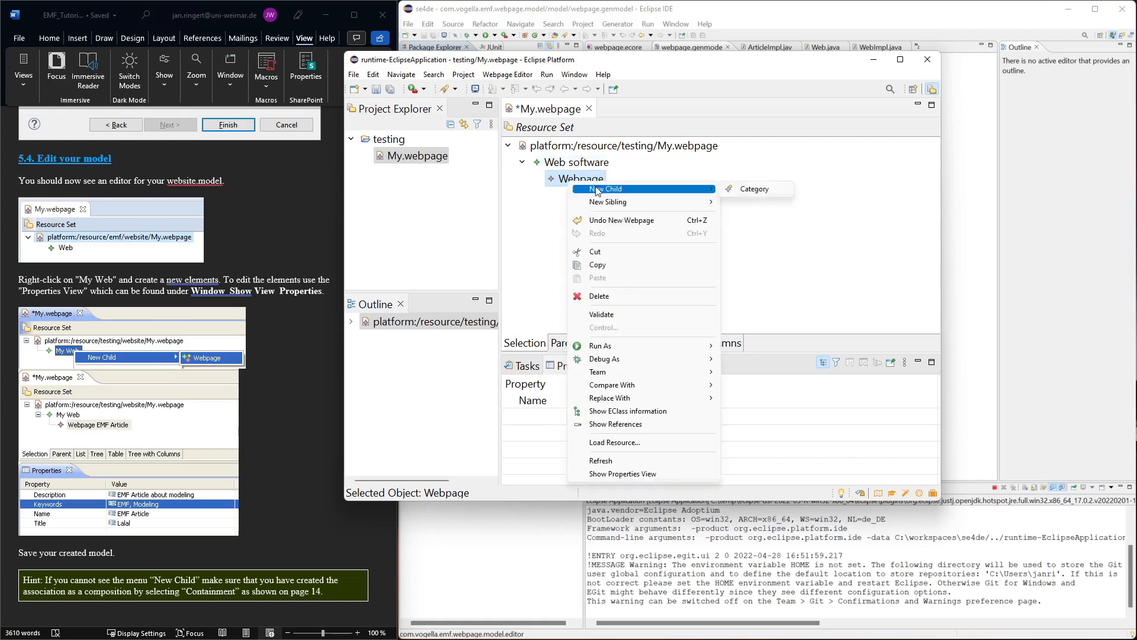
click(754, 188)
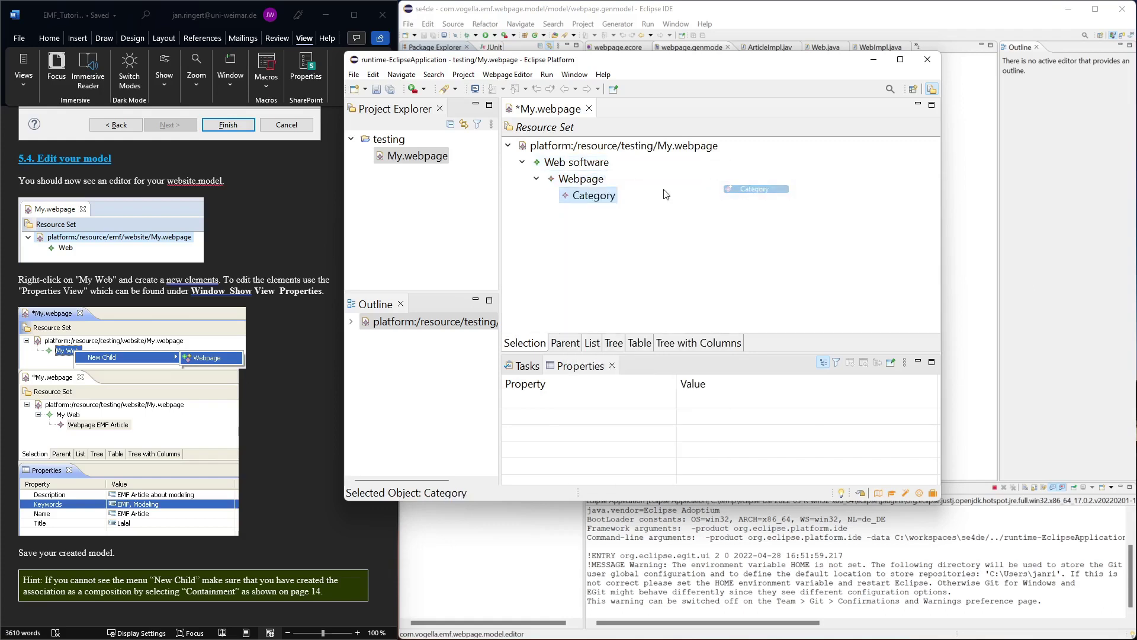
right_click(598, 196)
click(783, 206)
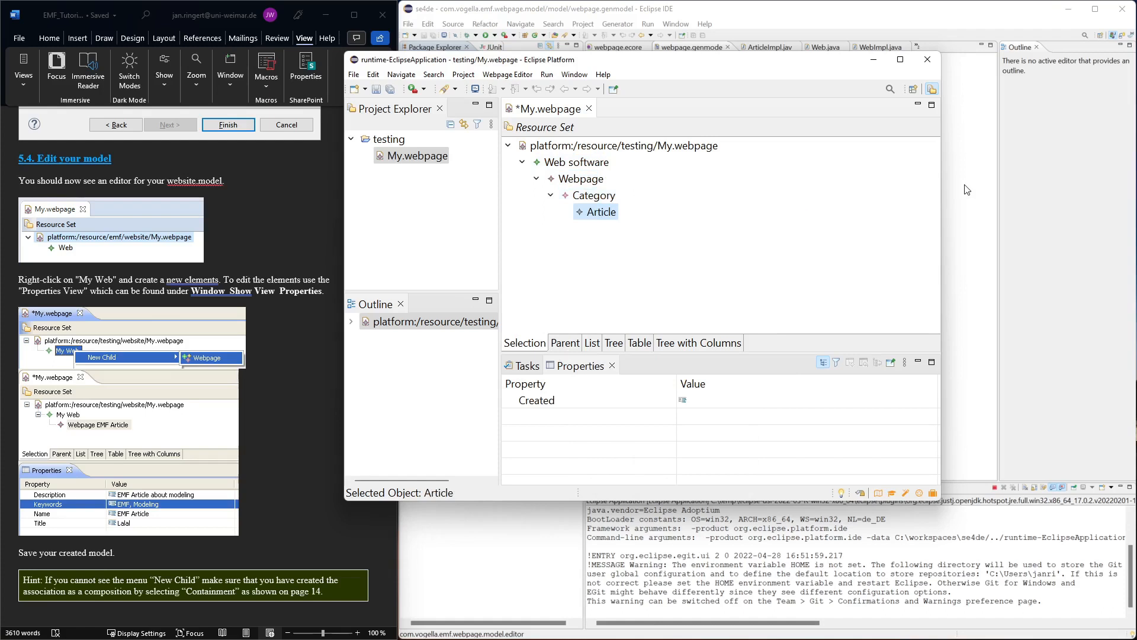
click(636, 154)
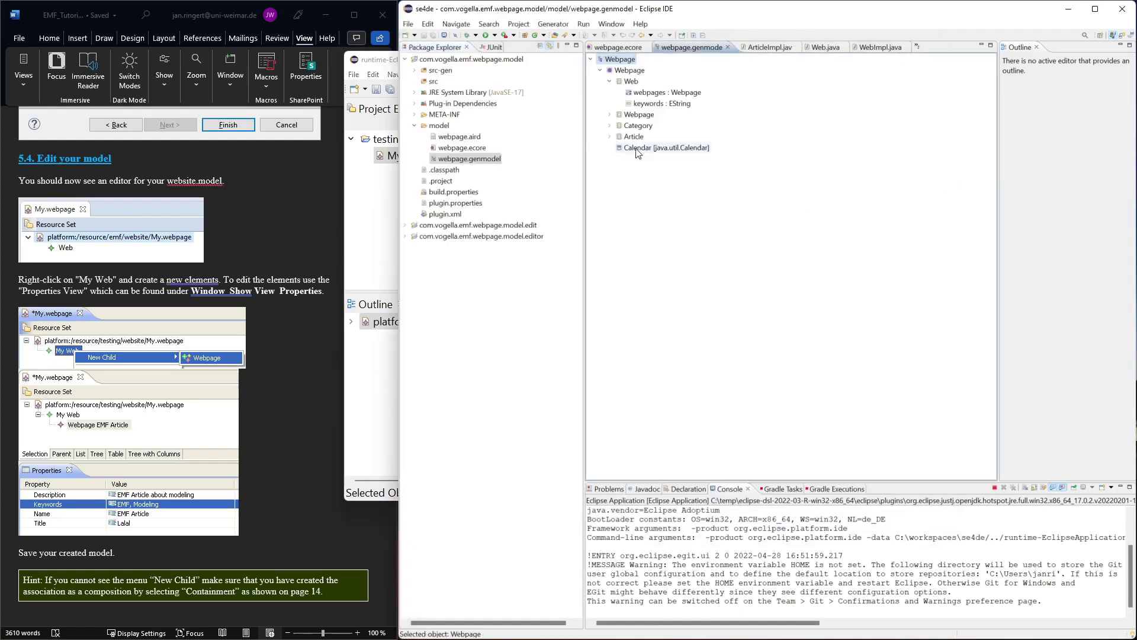
Browse WebImpl.java, webpage.ecore and webpage.genmodel, then switch to the Modeling perspective.
click(868, 47)
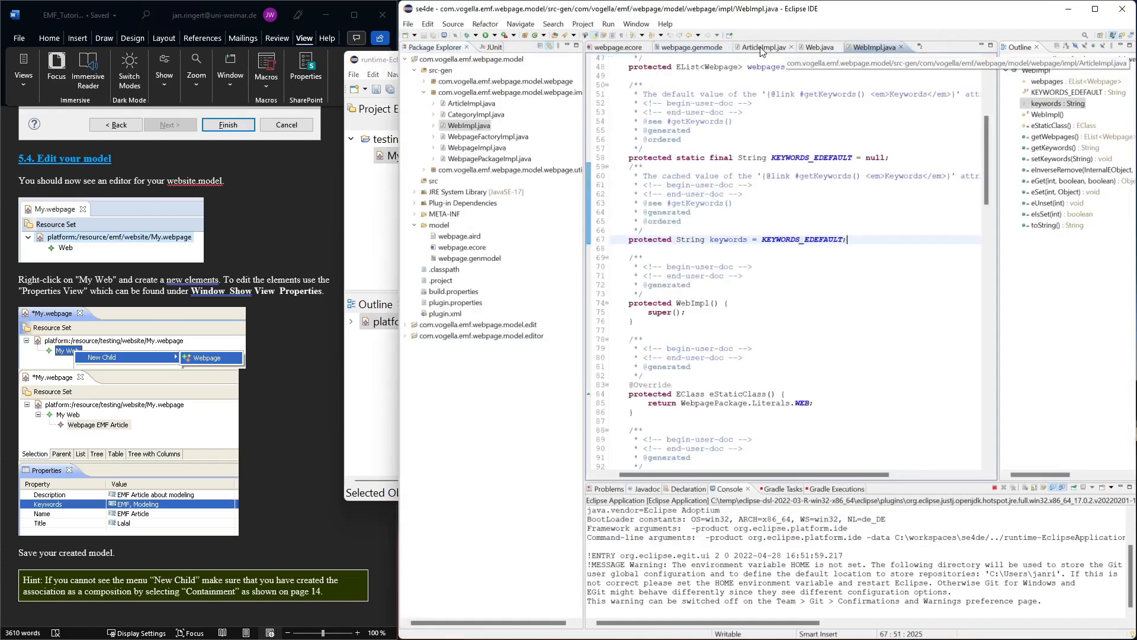
click(622, 47)
click(701, 48)
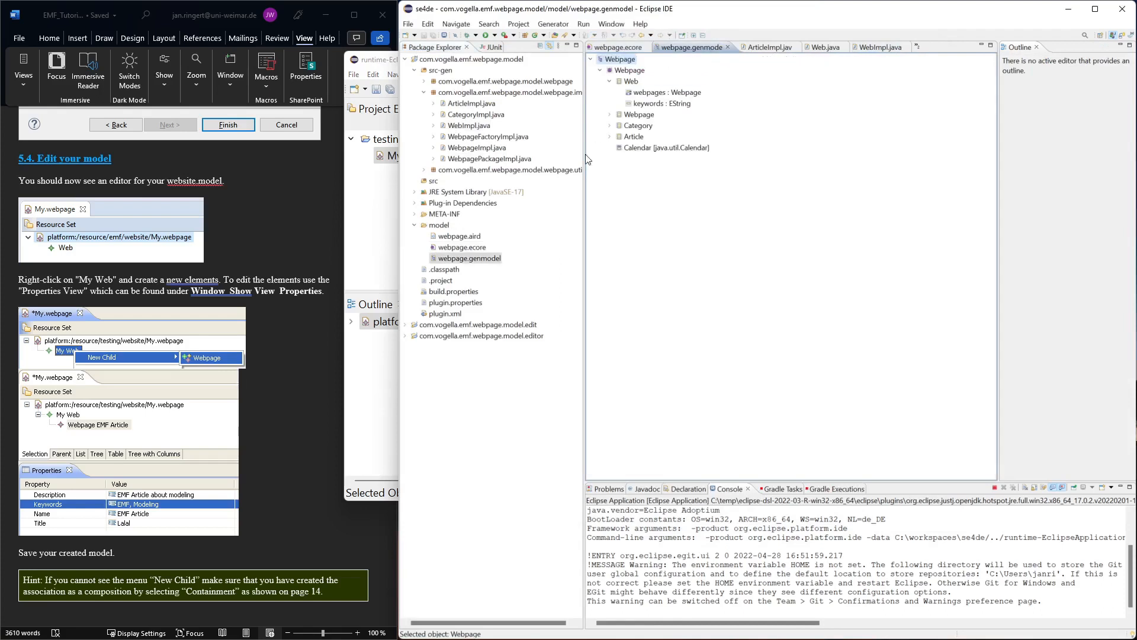
click(1132, 38)
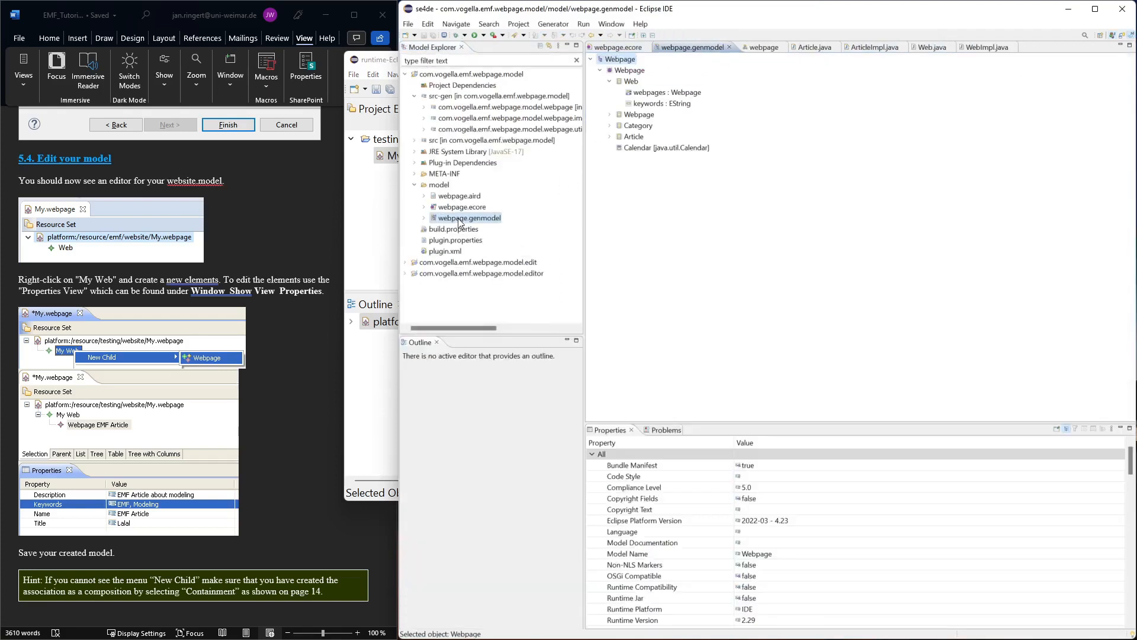
Open the webpage class diagram from webpage.aird, inspect the webpages containment, and return to the runtime editor.
click(428, 197)
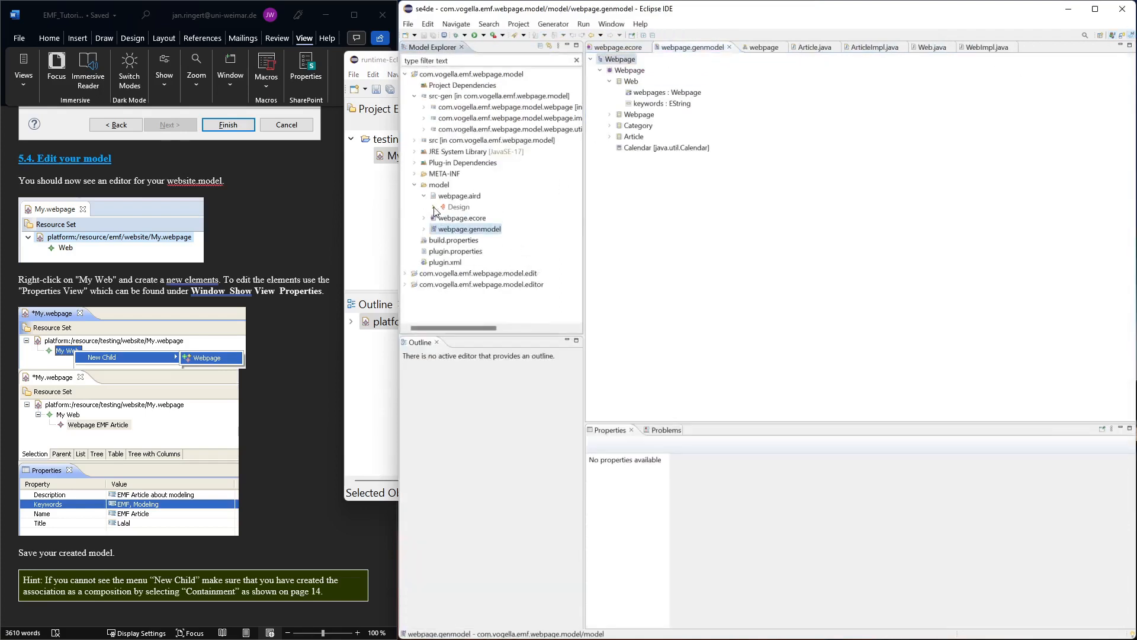
click(442, 208)
click(453, 218)
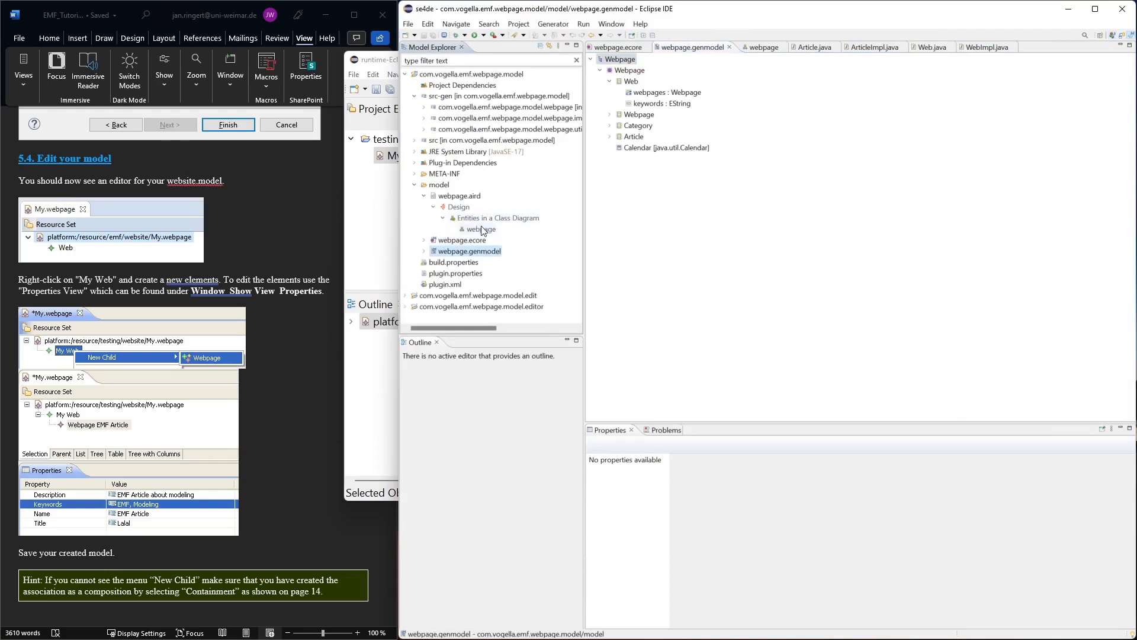
double_click(480, 229)
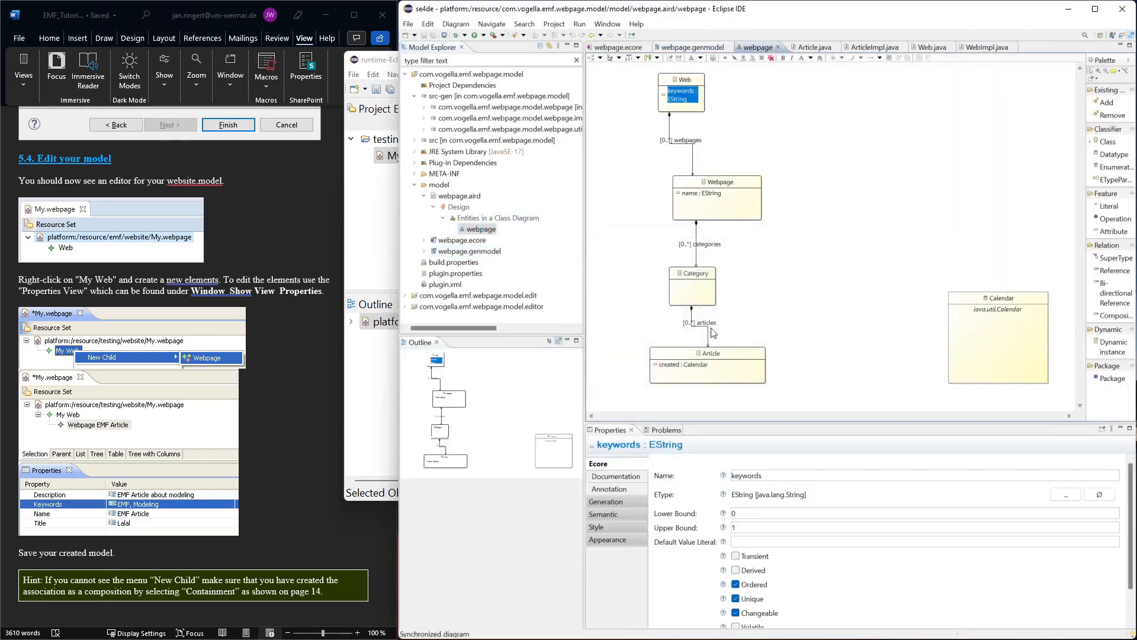
click(672, 141)
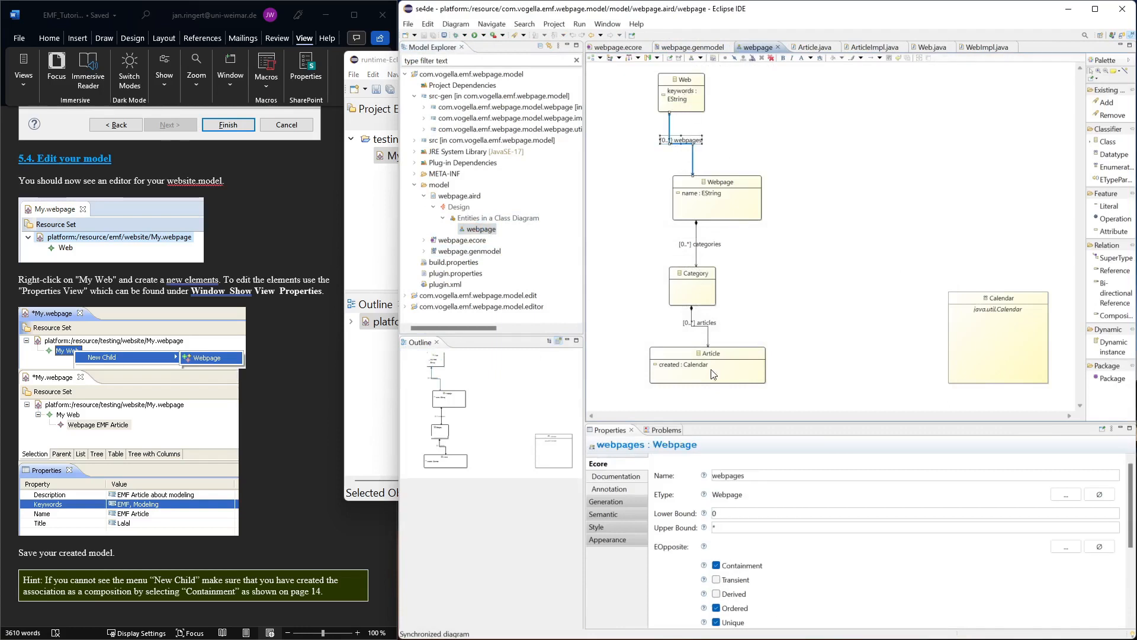
click(353, 186)
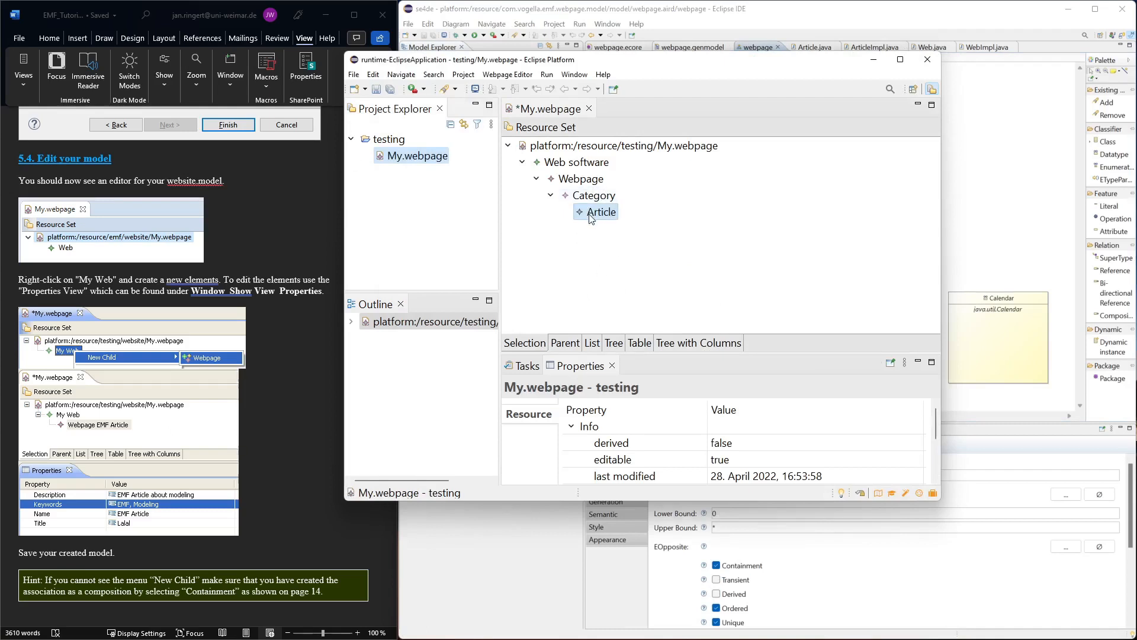
Save My.webpage and add two new Webpage children under Web software.
click(591, 219)
key(ctrl+s)
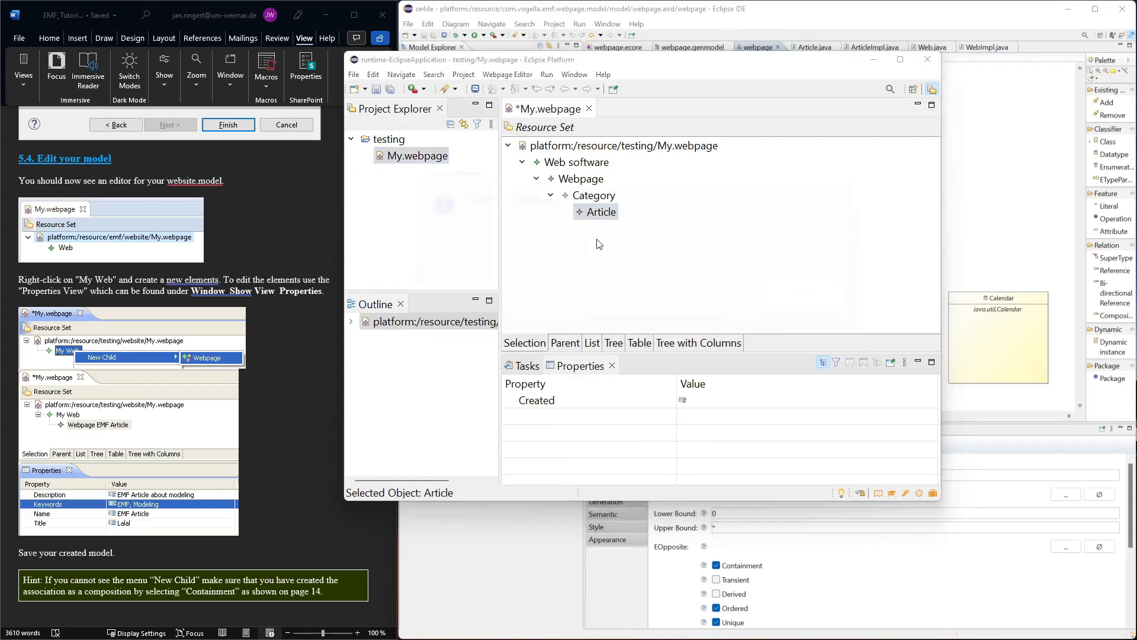
click(575, 163)
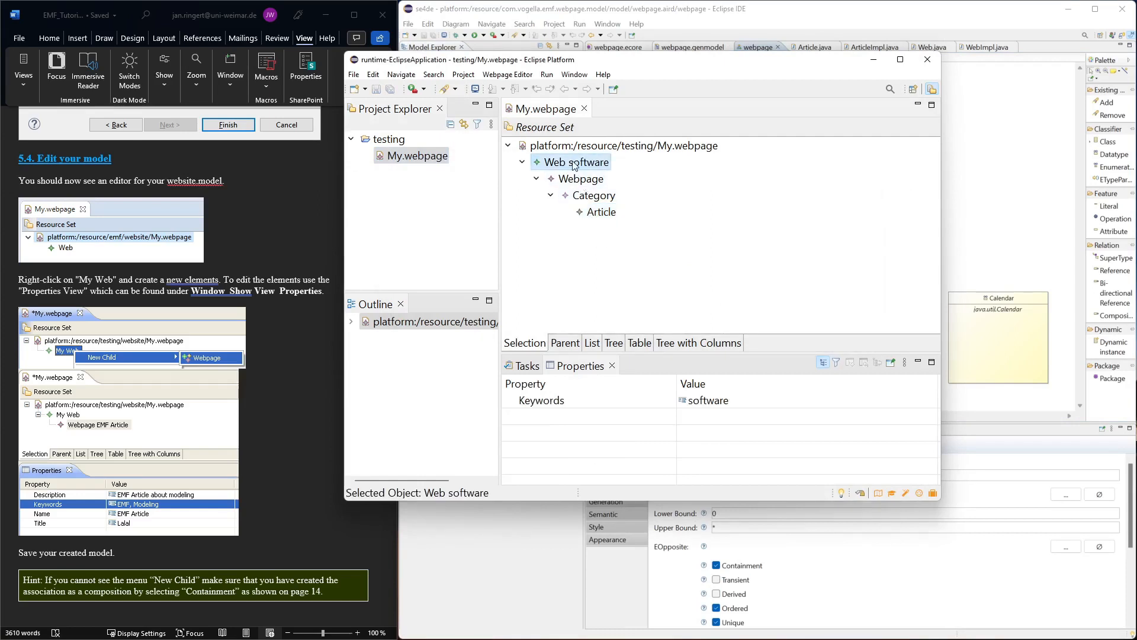
right_click(576, 163)
mouse_move(649, 169)
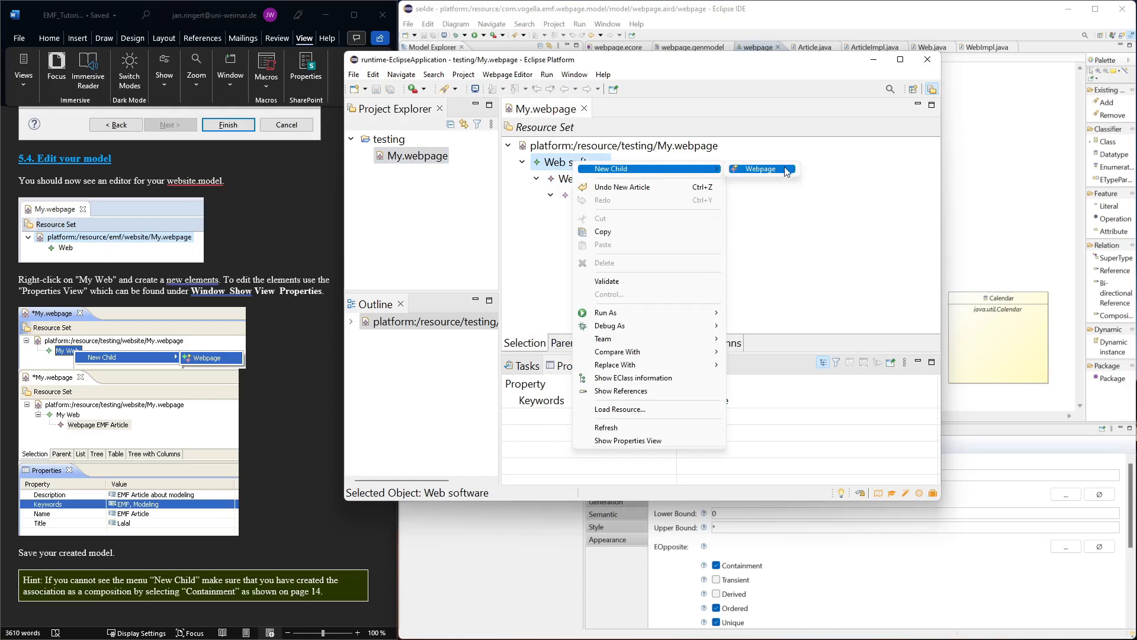
click(786, 171)
right_click(600, 233)
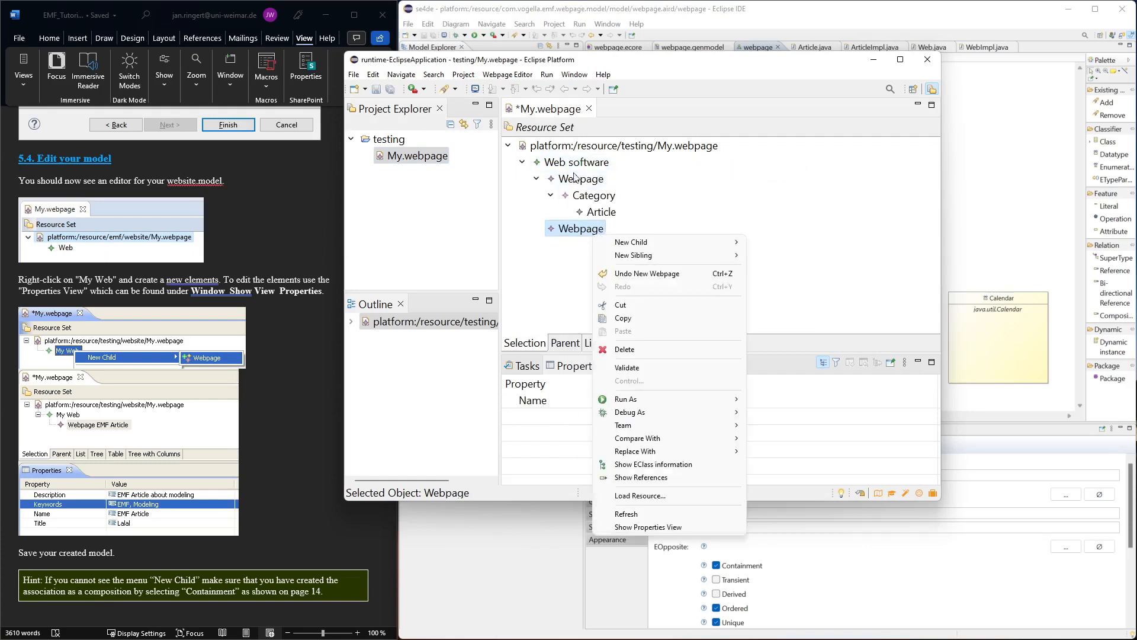
click(782, 258)
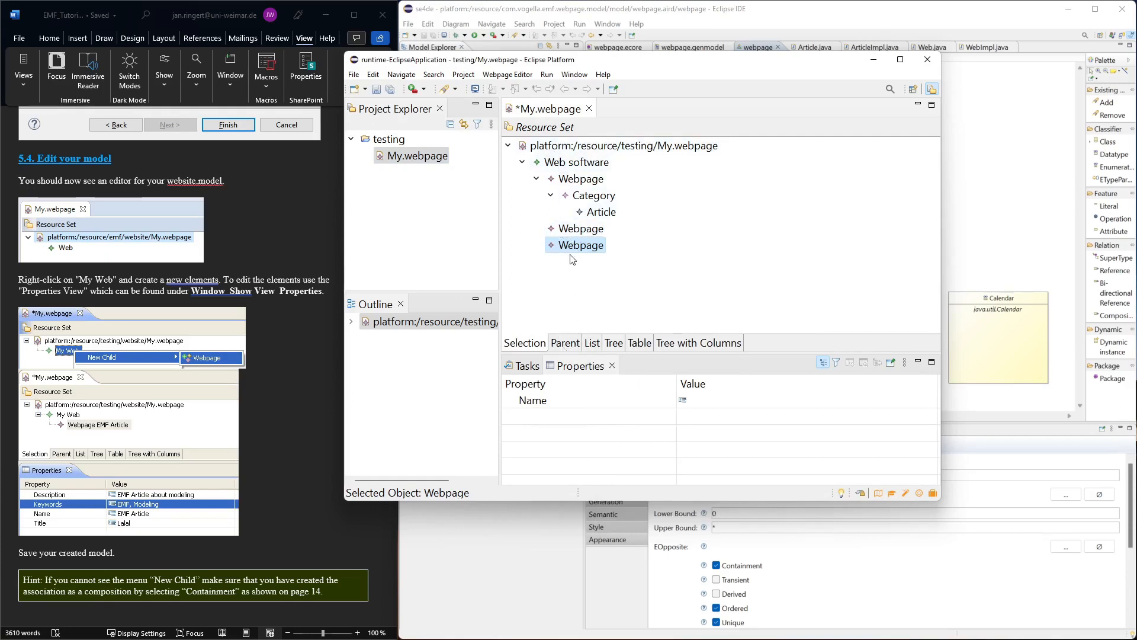
Name the two new Webpages asdasd and asdsadsa in the Properties view.
click(573, 229)
click(573, 245)
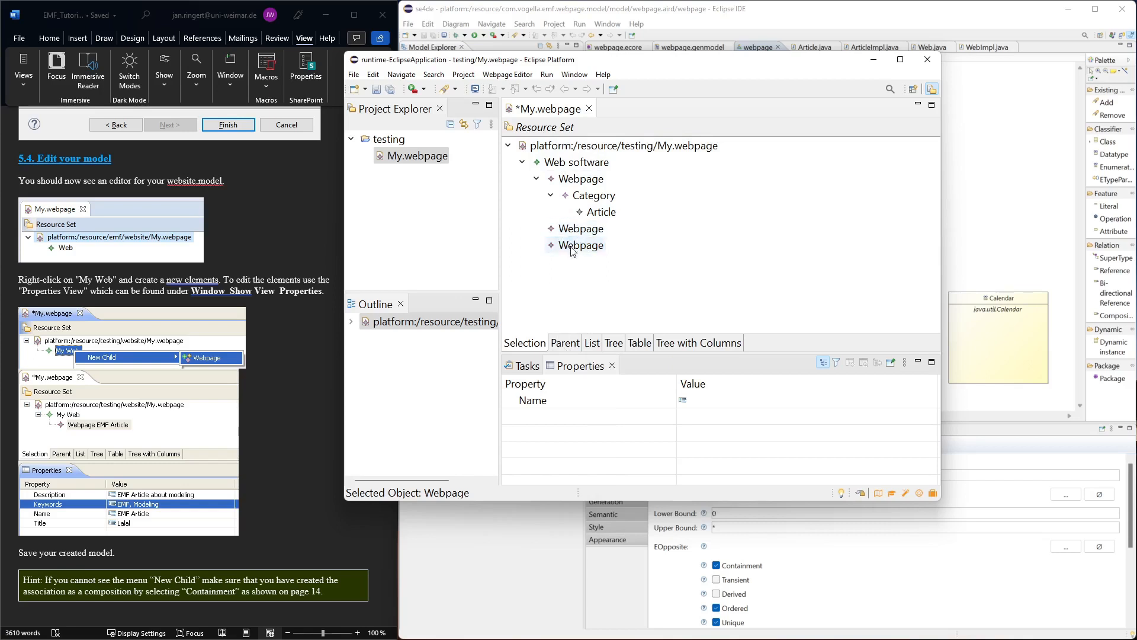
click(727, 400)
text(asdasd)
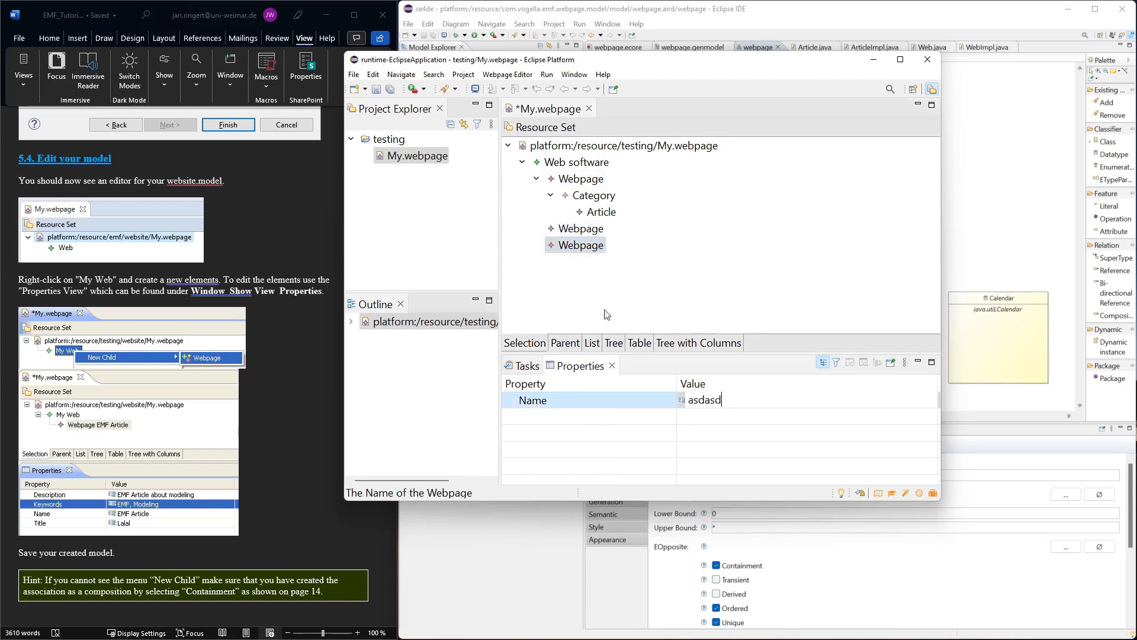
key(Return)
click(733, 400)
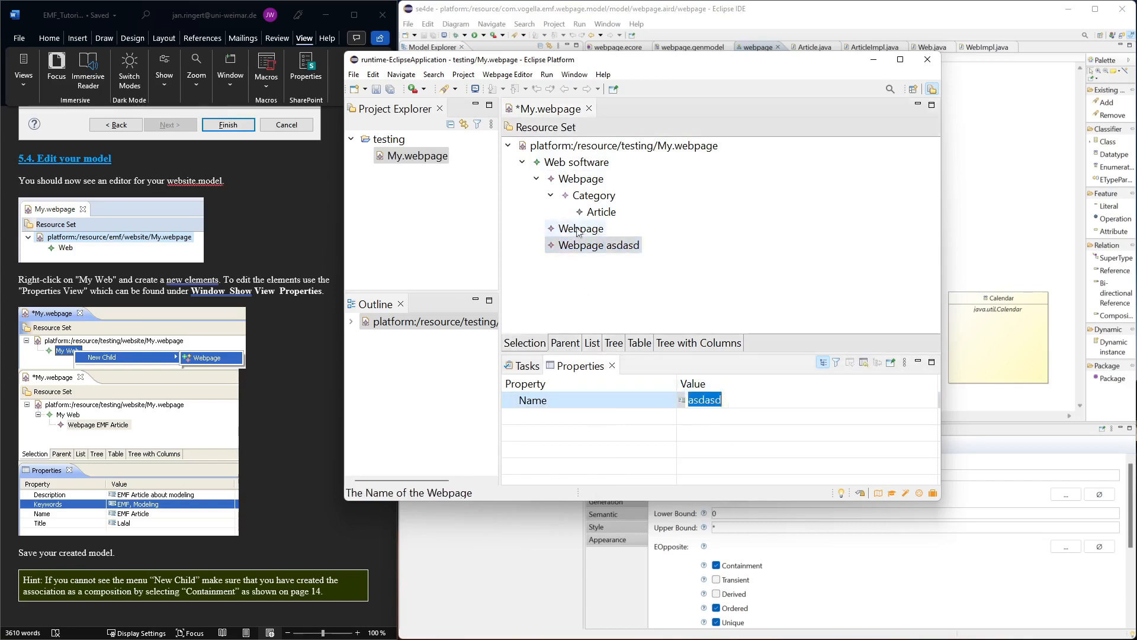
click(573, 229)
click(707, 400)
text(asdsadsa)
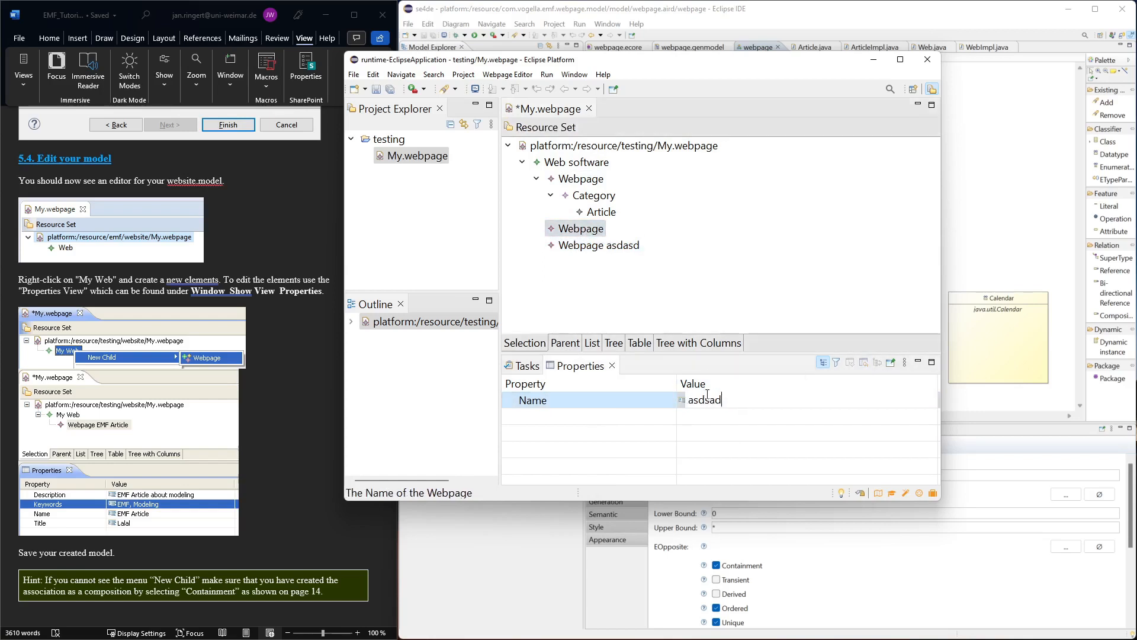
key(Return)
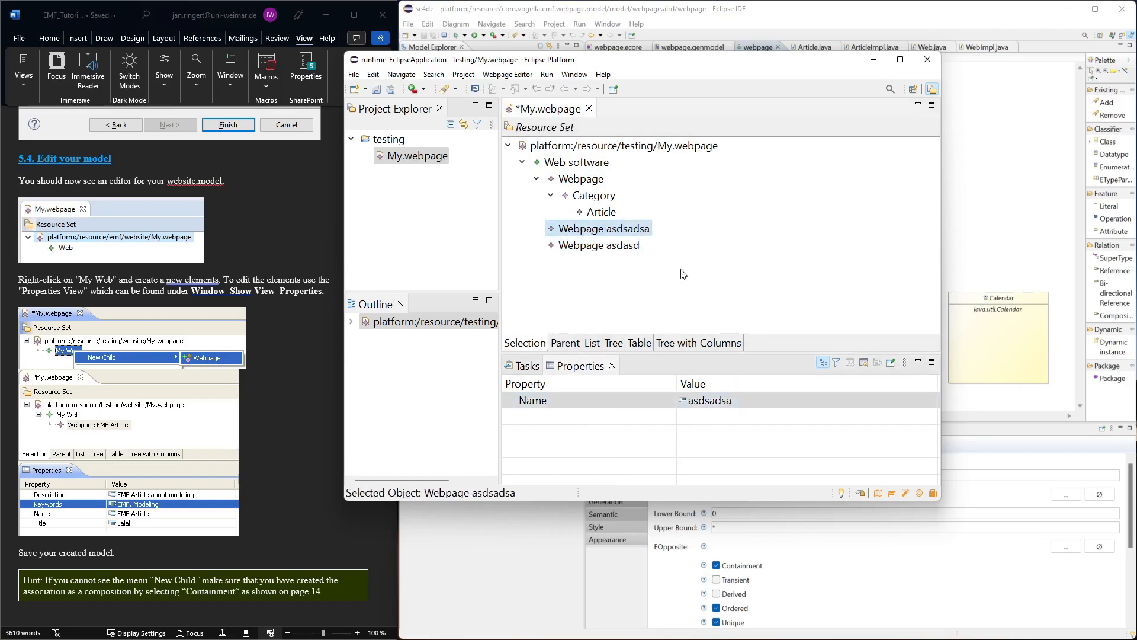